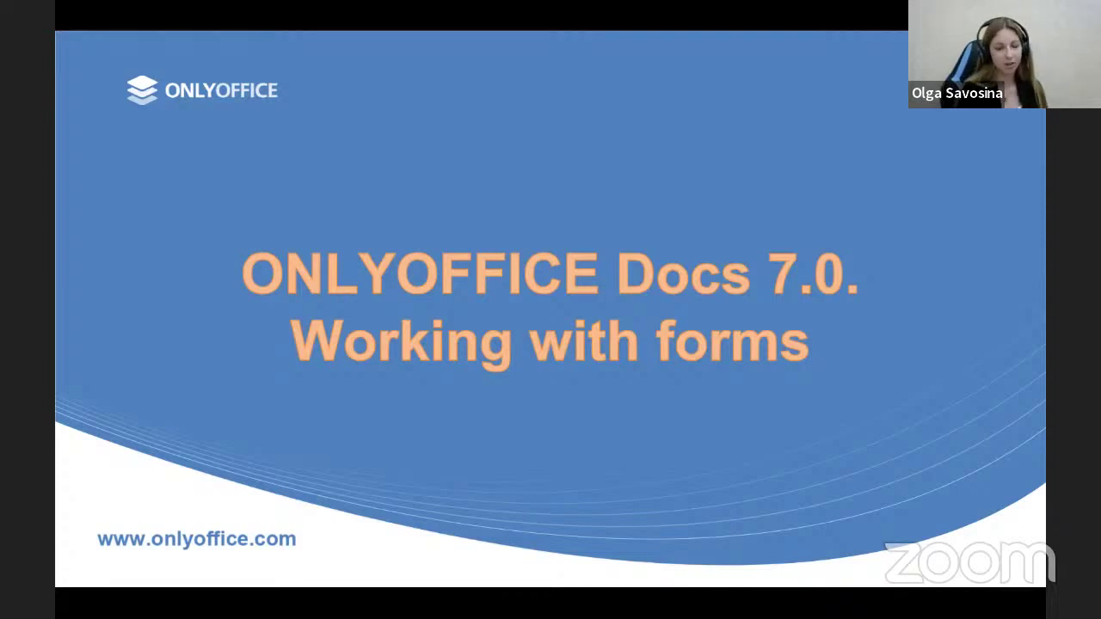
Step: Advance the slideshow to the 'Create:' slide listing surveys, polls, questionnaires and tests
key(Right)
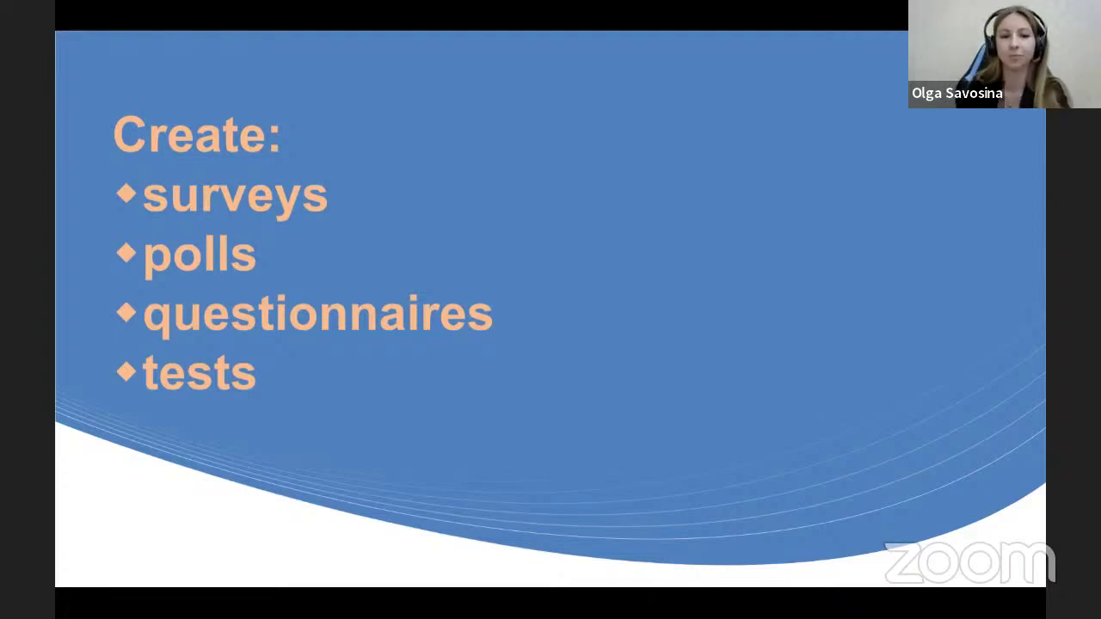
Step: Leave the slideshow and show the Forms ENG file list with the new-file choices, including Form template
key(Escape)
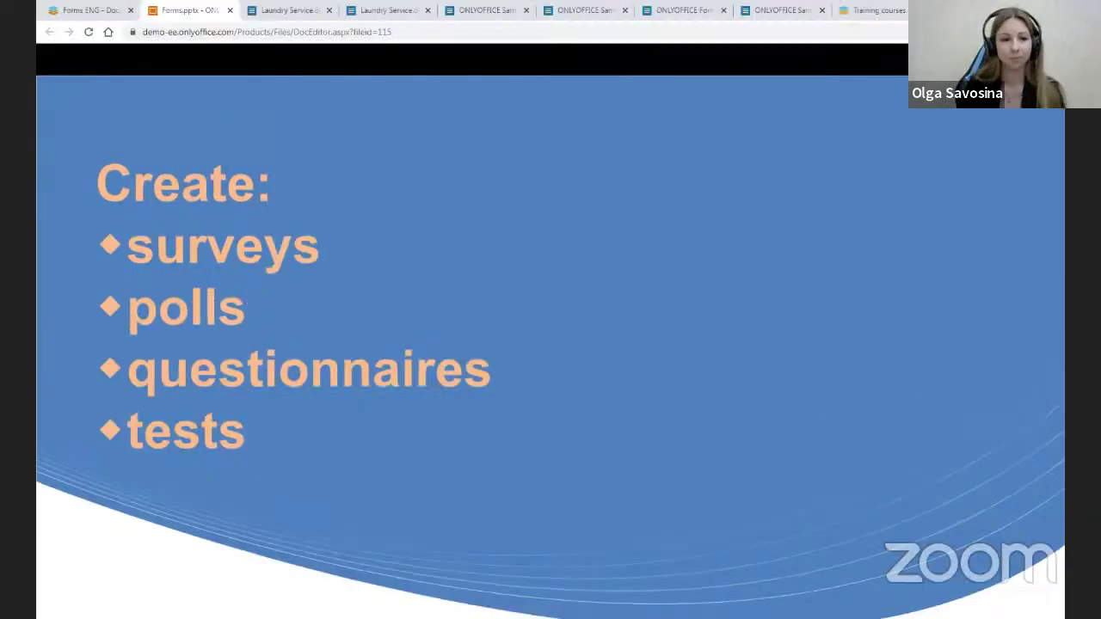
click(93, 9)
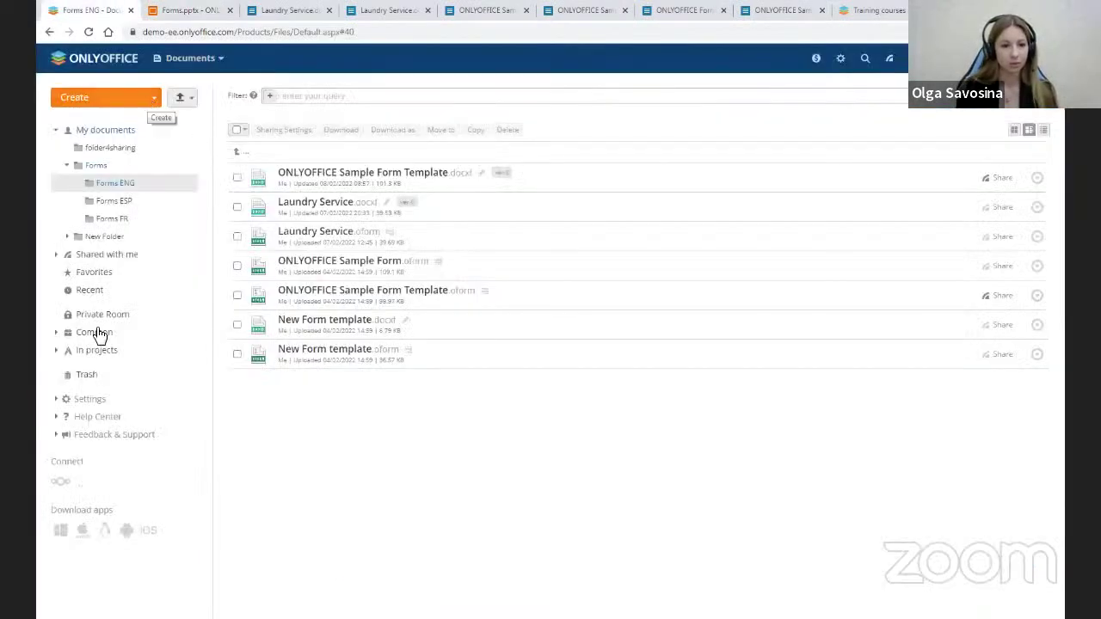
click(144, 102)
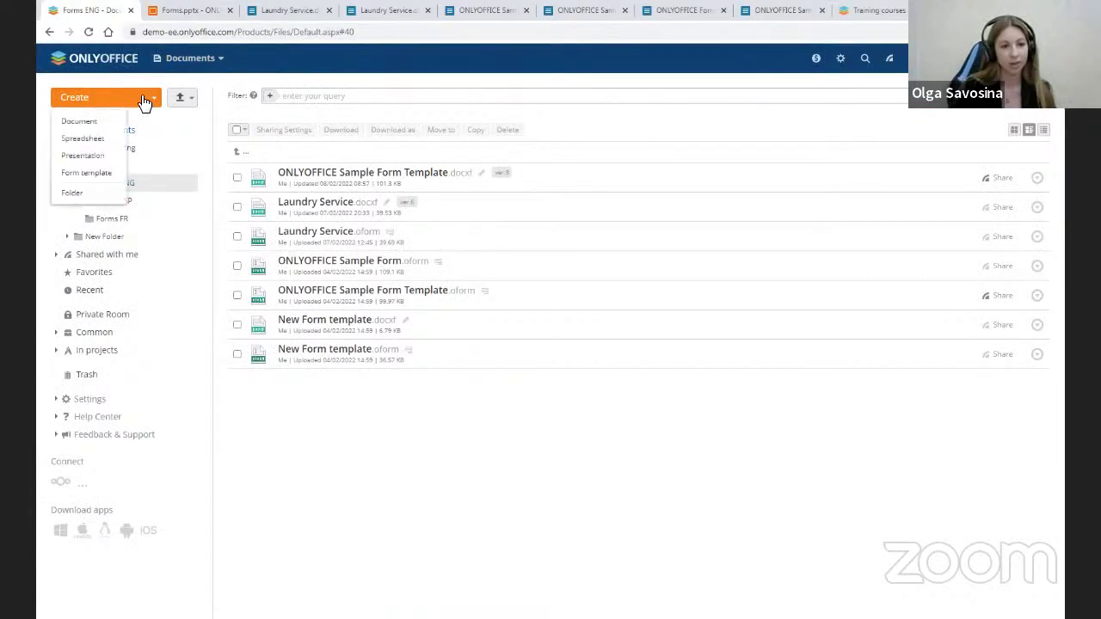
mouse_move(109, 180)
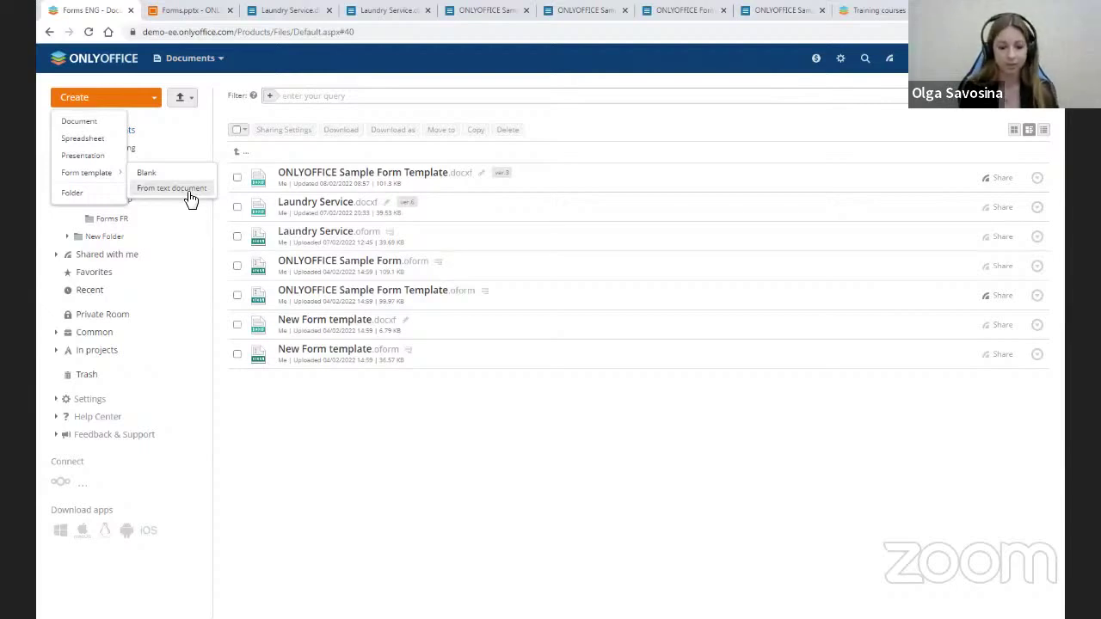
Step: Back in Forms.pptx, present the form template versus form slide, then exit the slideshow
click(185, 9)
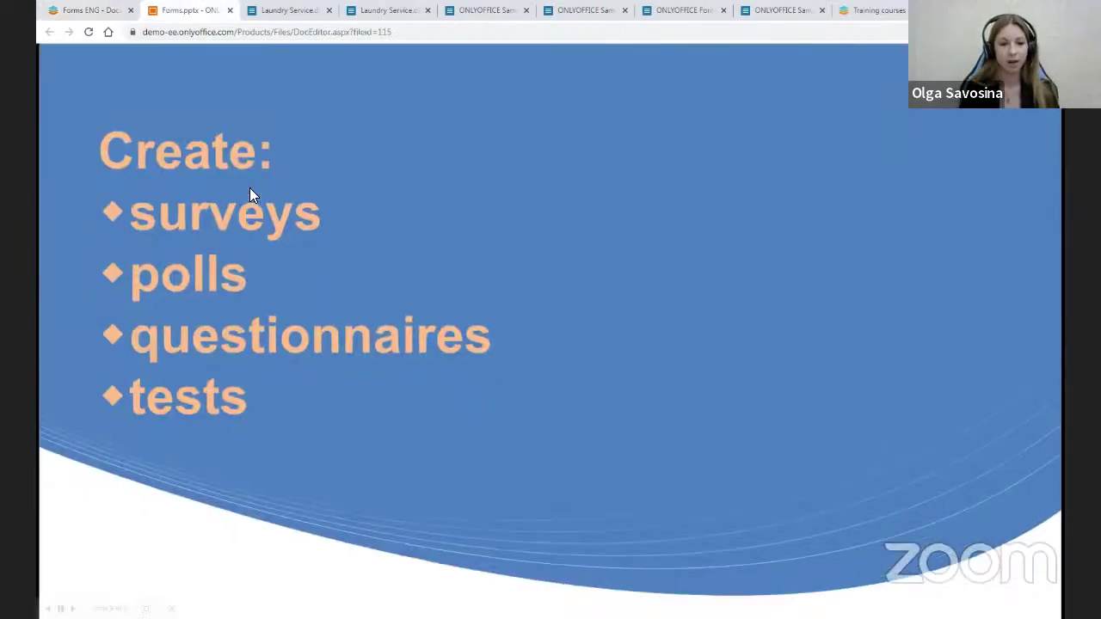
key(Right)
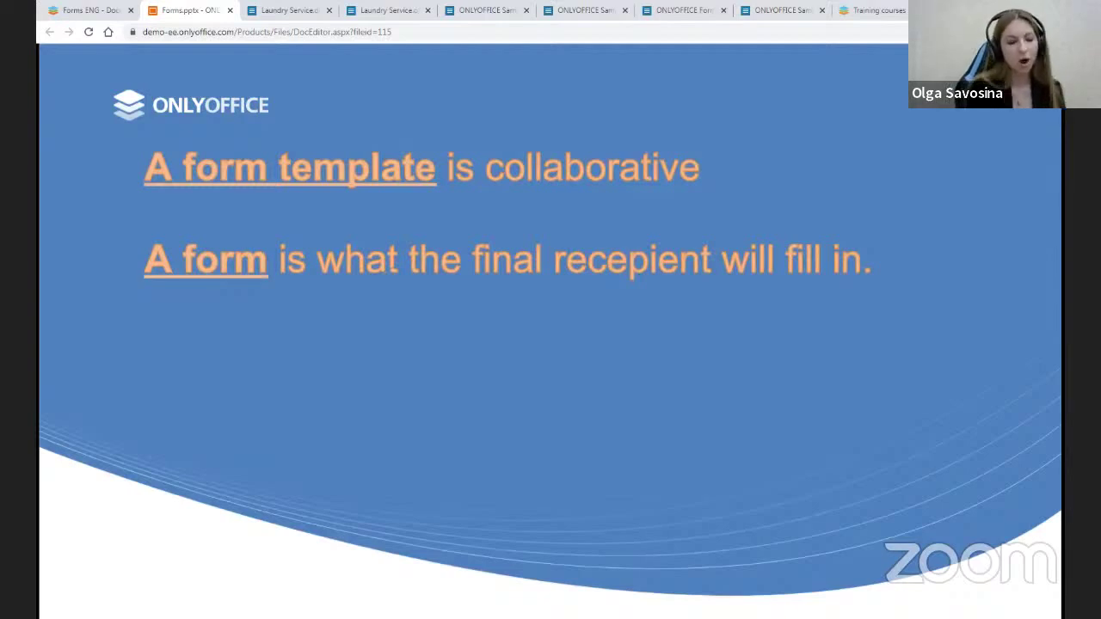
key(Escape)
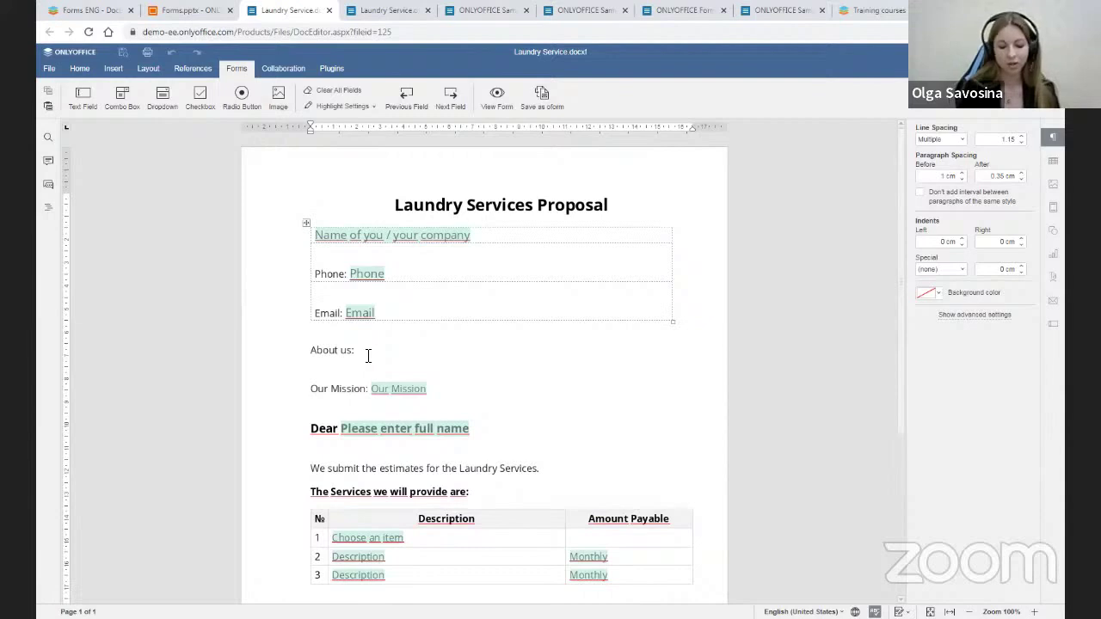
Step: Insert a text field with the placeholder 'Your text here' right after 'About us:'
click(370, 356)
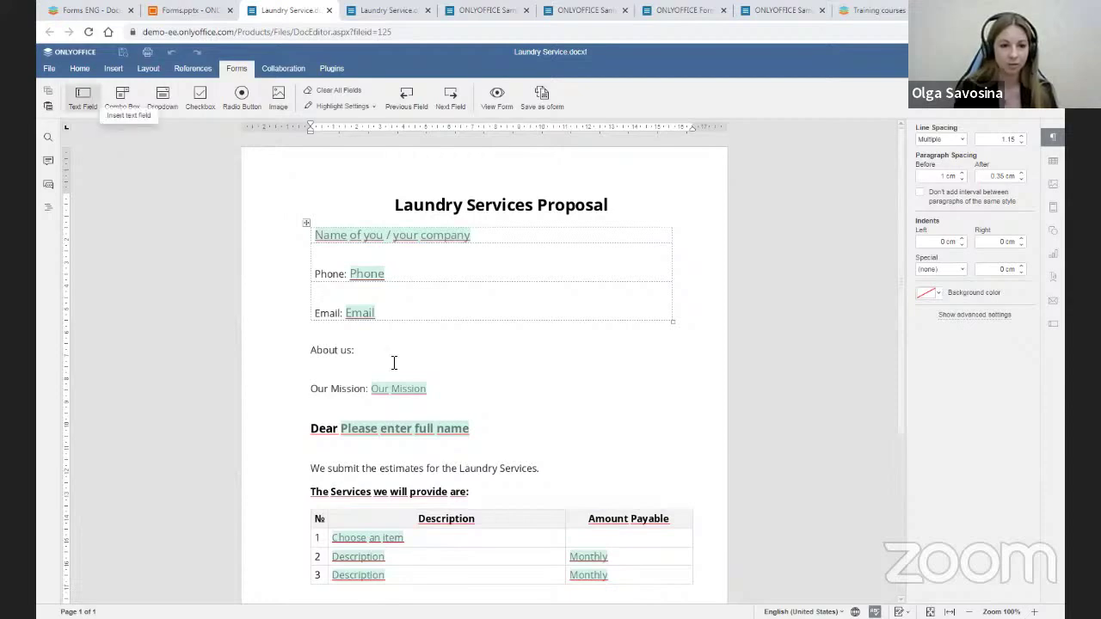
click(83, 103)
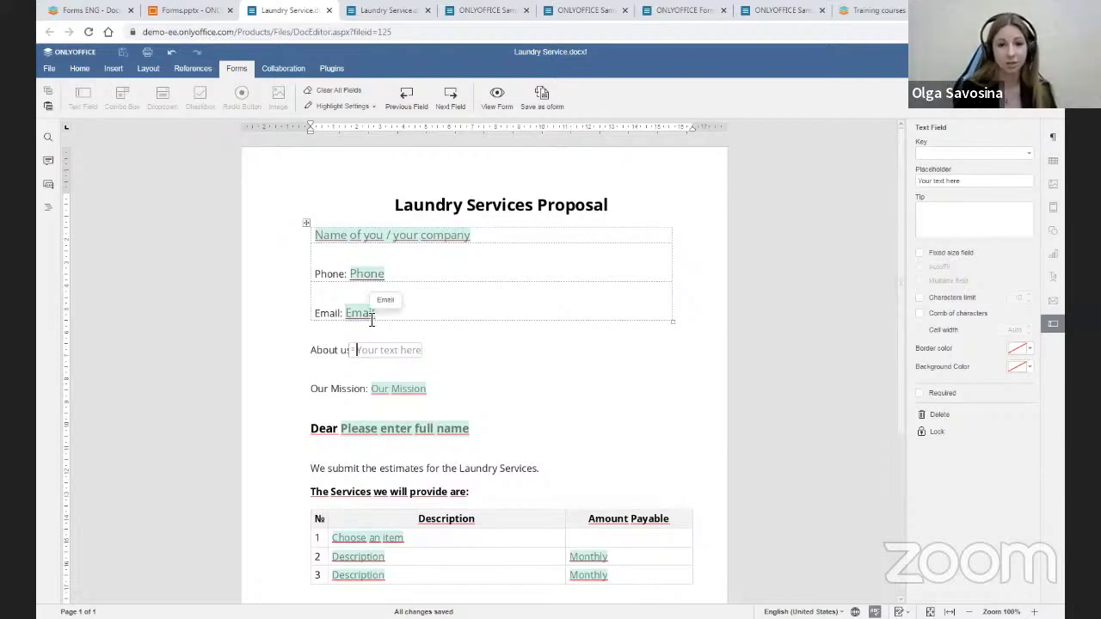
click(452, 352)
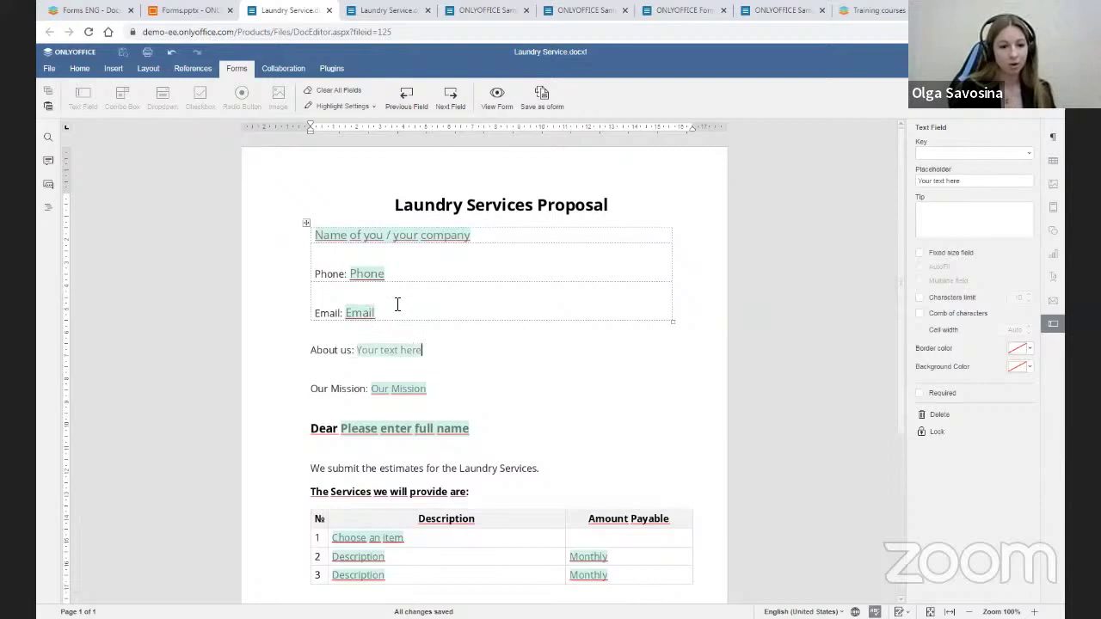
scroll(413, 434, down, 3)
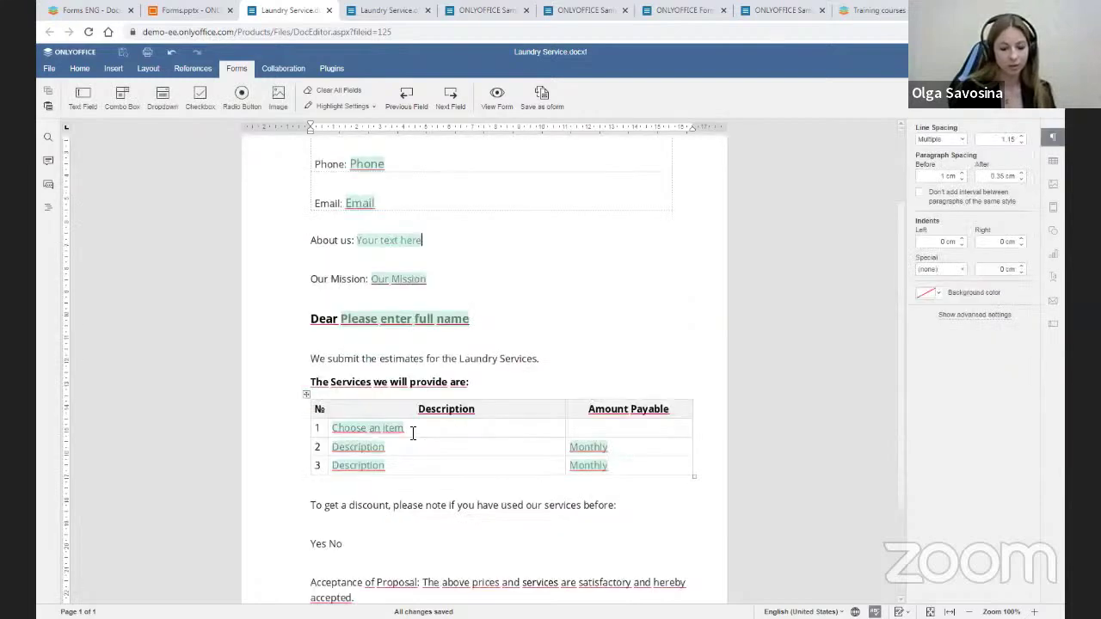
click(413, 434)
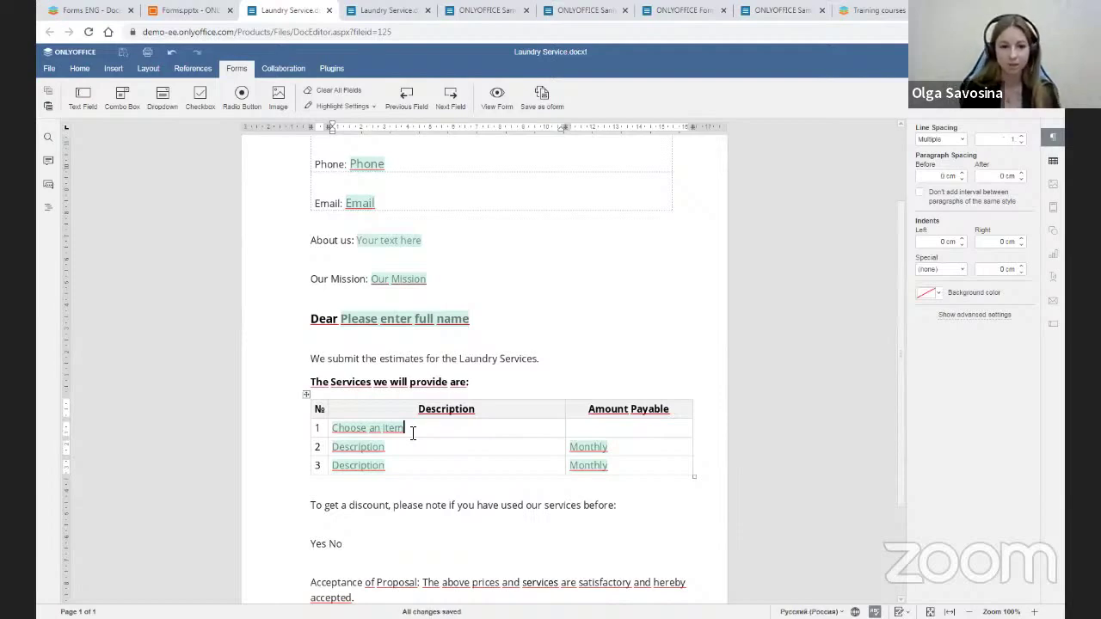
click(396, 429)
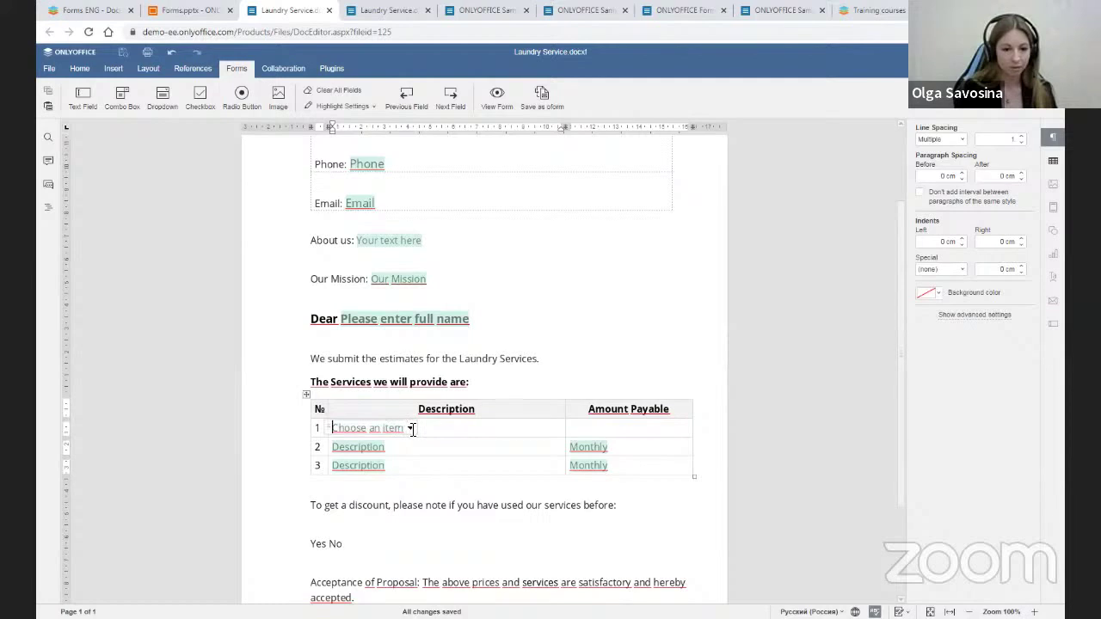
click(409, 430)
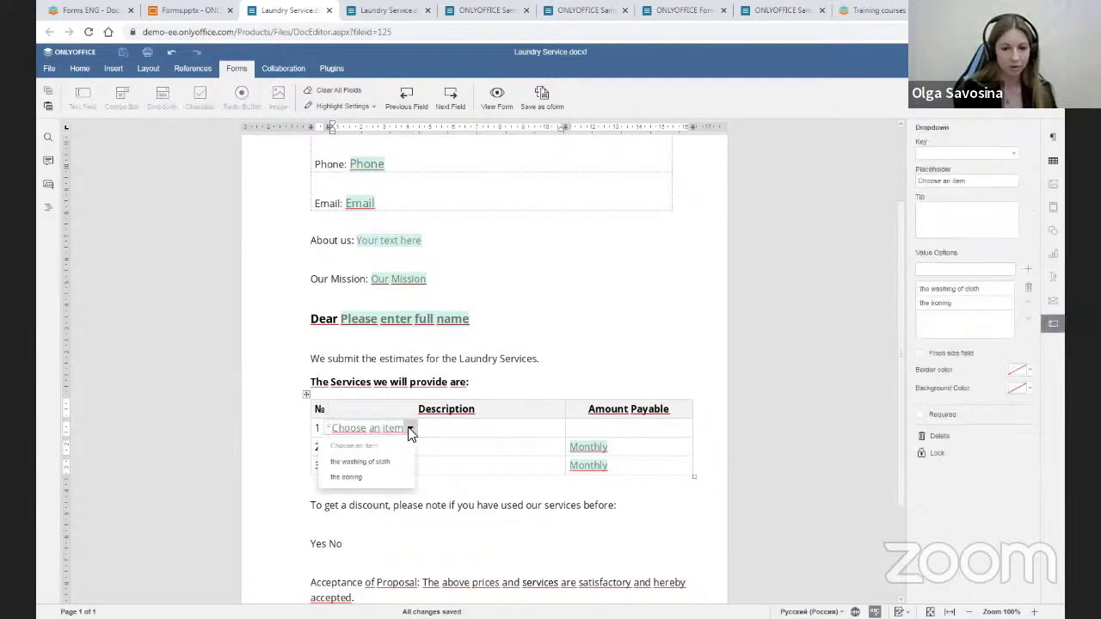
click(409, 430)
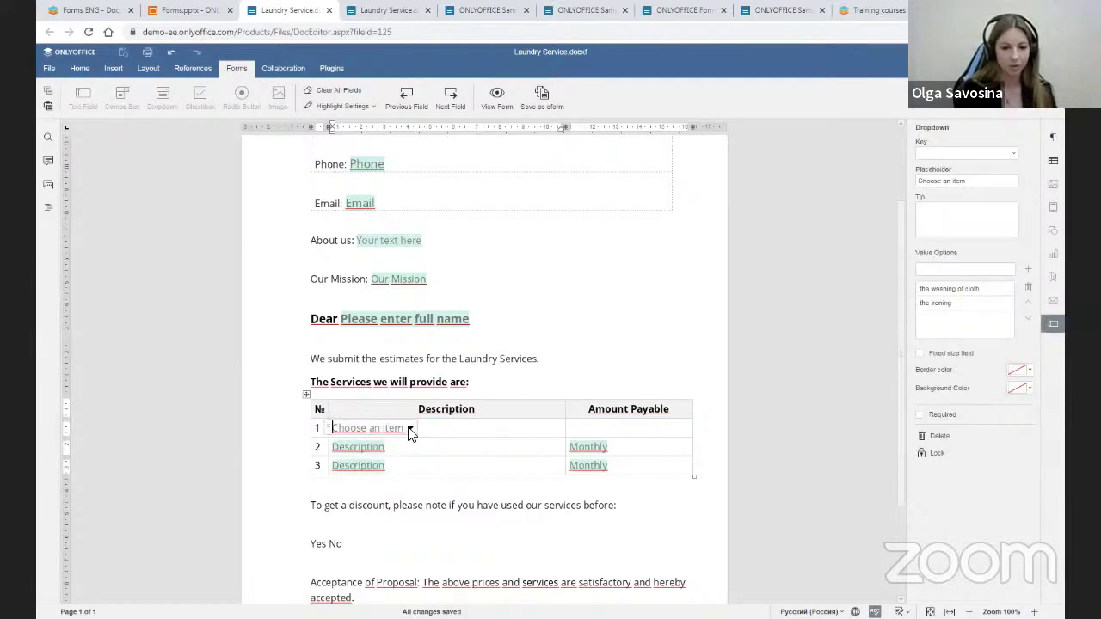
click(407, 428)
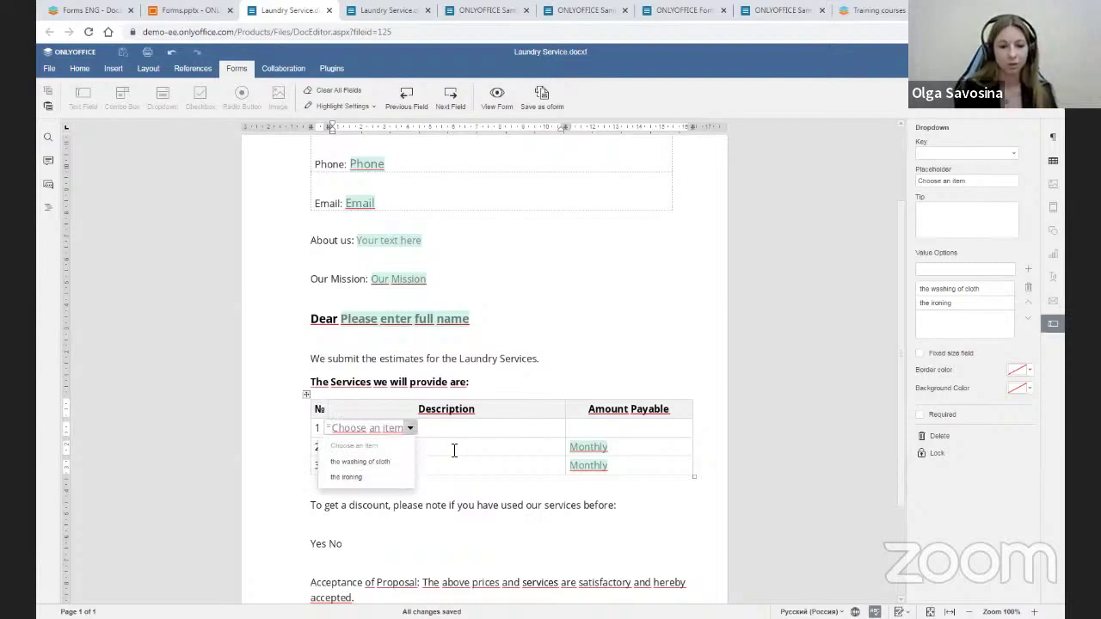
click(422, 430)
click(413, 424)
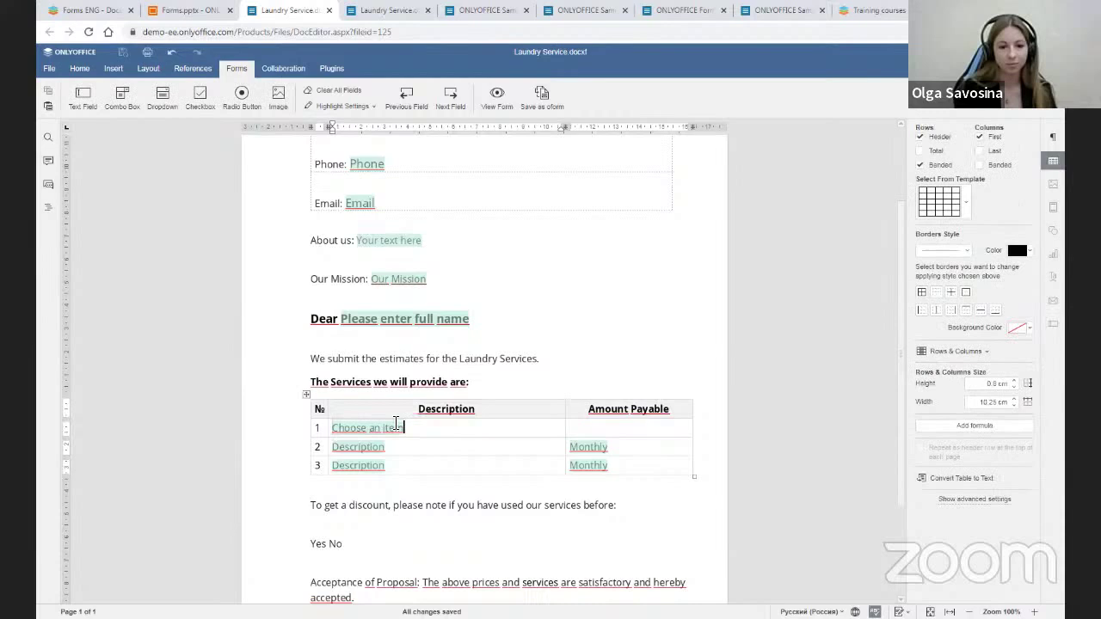
key(Home)
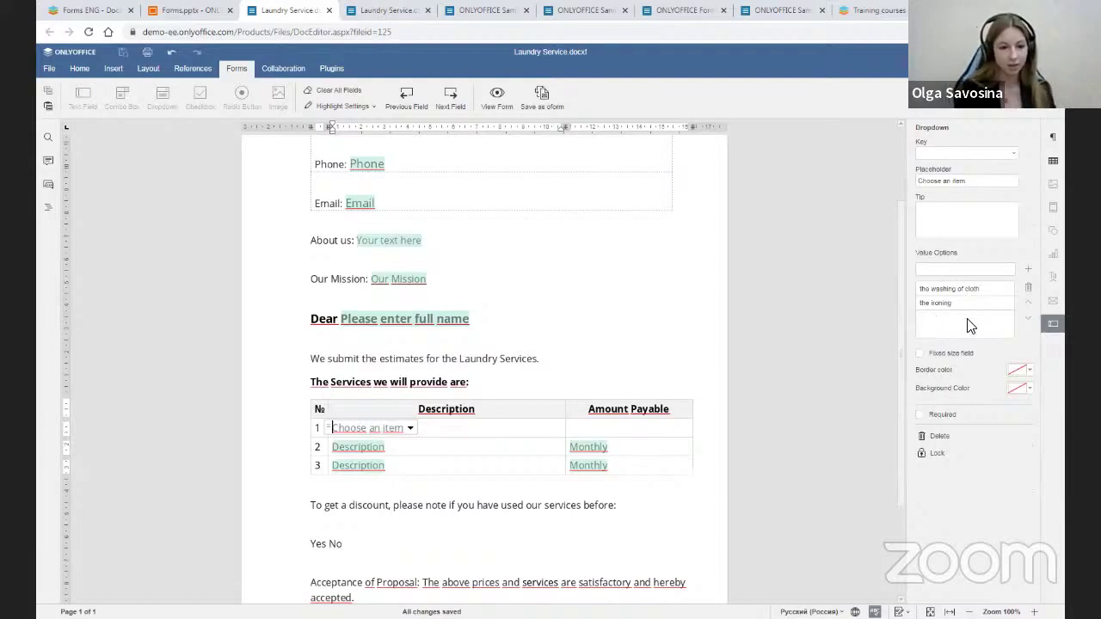
scroll(380, 411, down, 3)
click(380, 411)
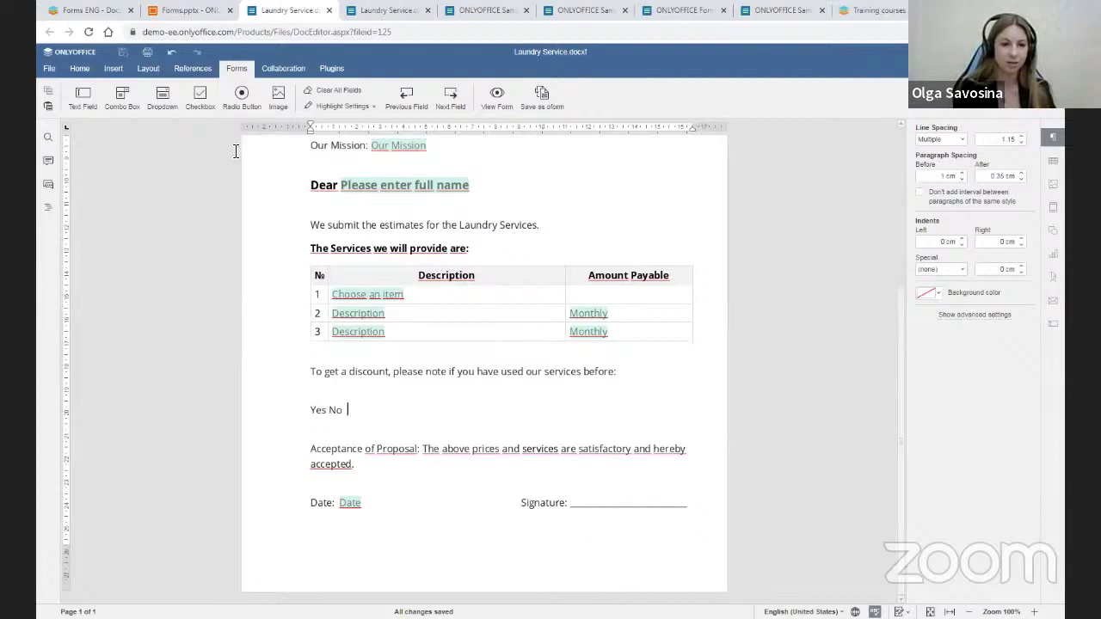
Step: Insert two checkboxes after 'Yes No' in the discount question
click(201, 100)
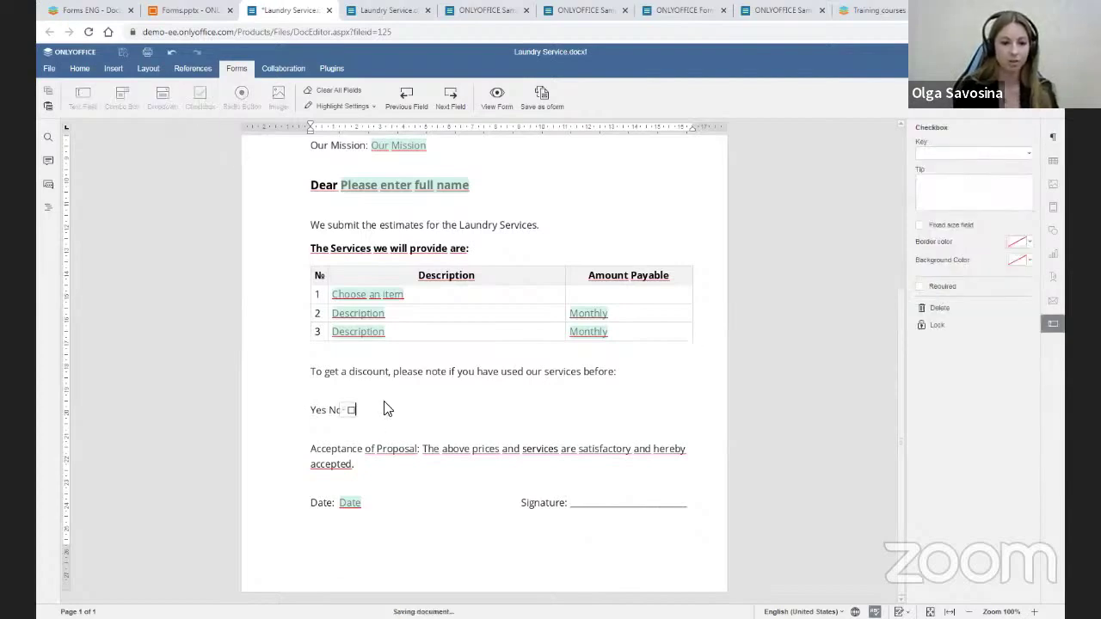
click(387, 404)
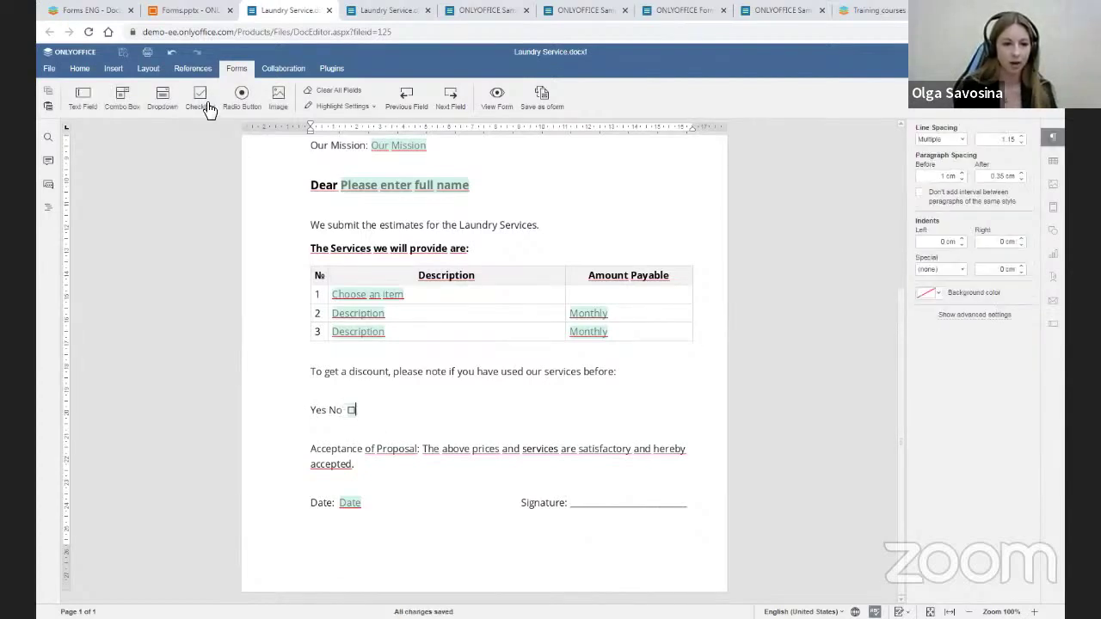
click(199, 102)
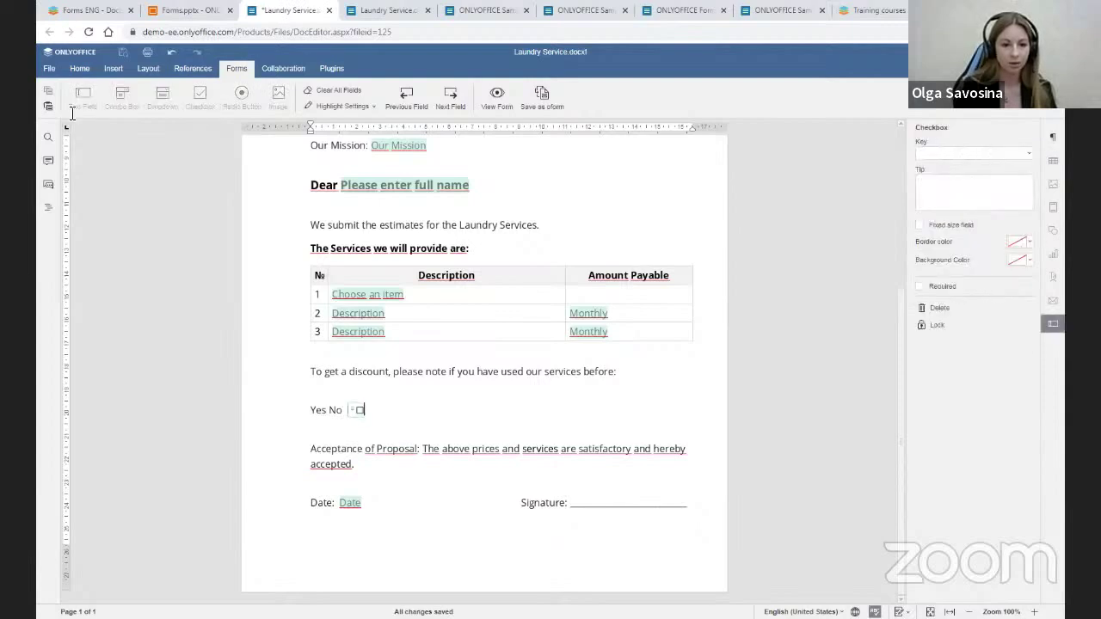
click(454, 406)
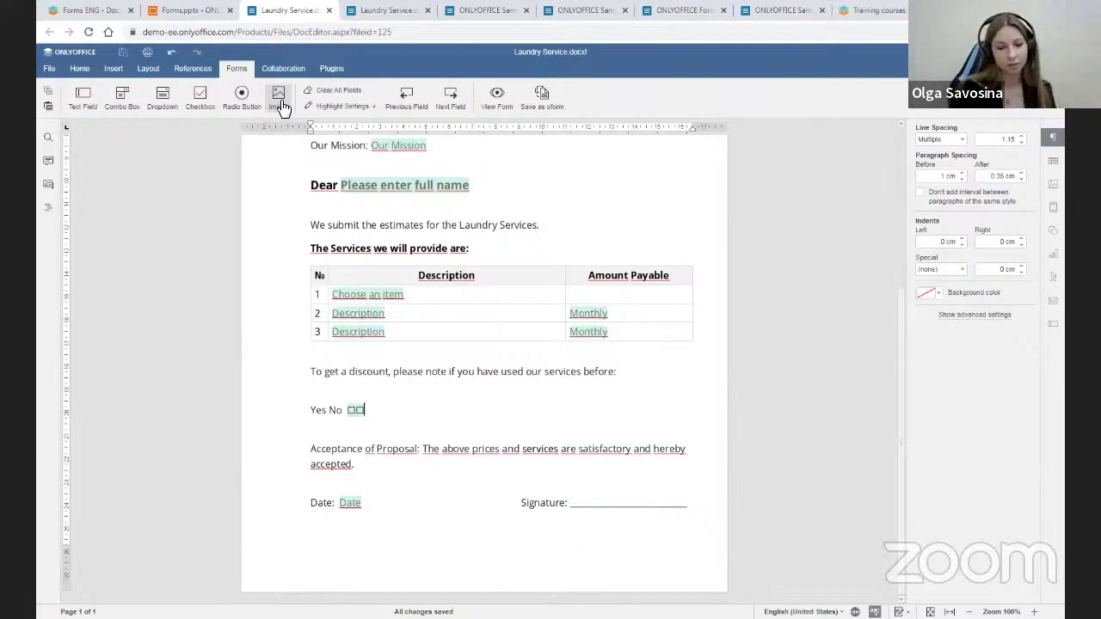
scroll(405, 273, up, 3)
Step: Select the About us text field to show its Text Field settings
click(404, 271)
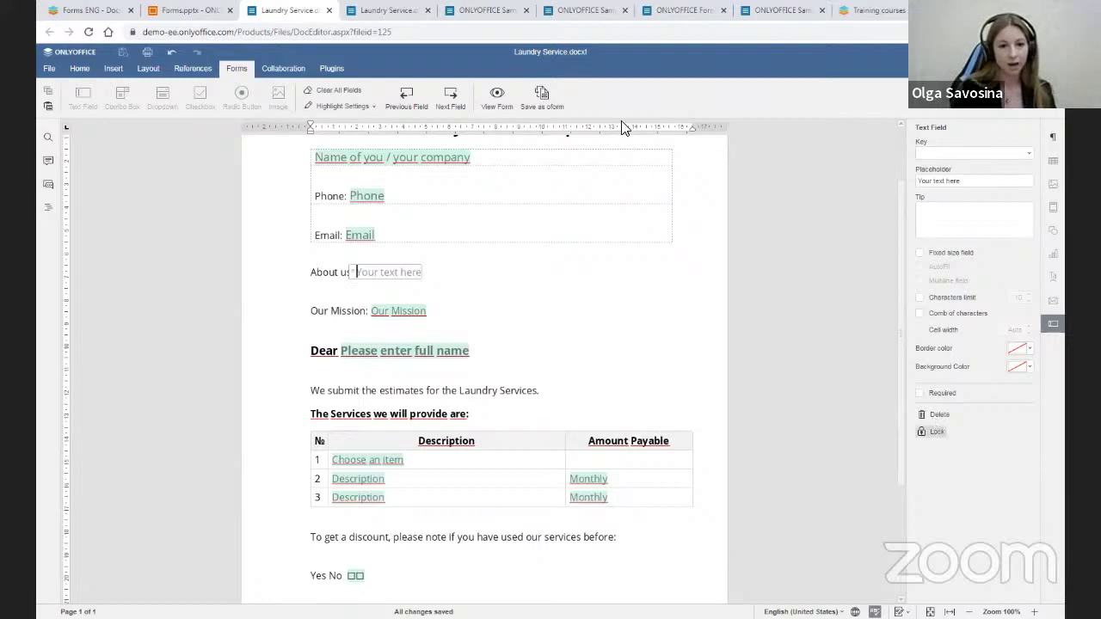
Step: Switch to Sample Form Template.docx, the Cambridge postgraduate application form
key(ctrl+Tab)
key(ctrl+Tab)
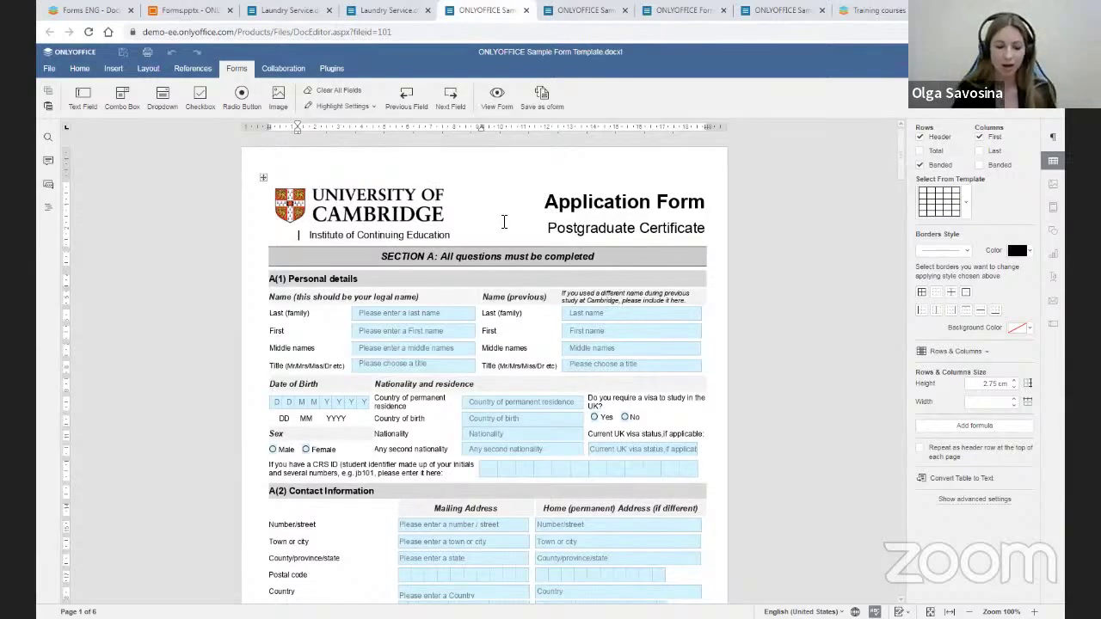
click(582, 11)
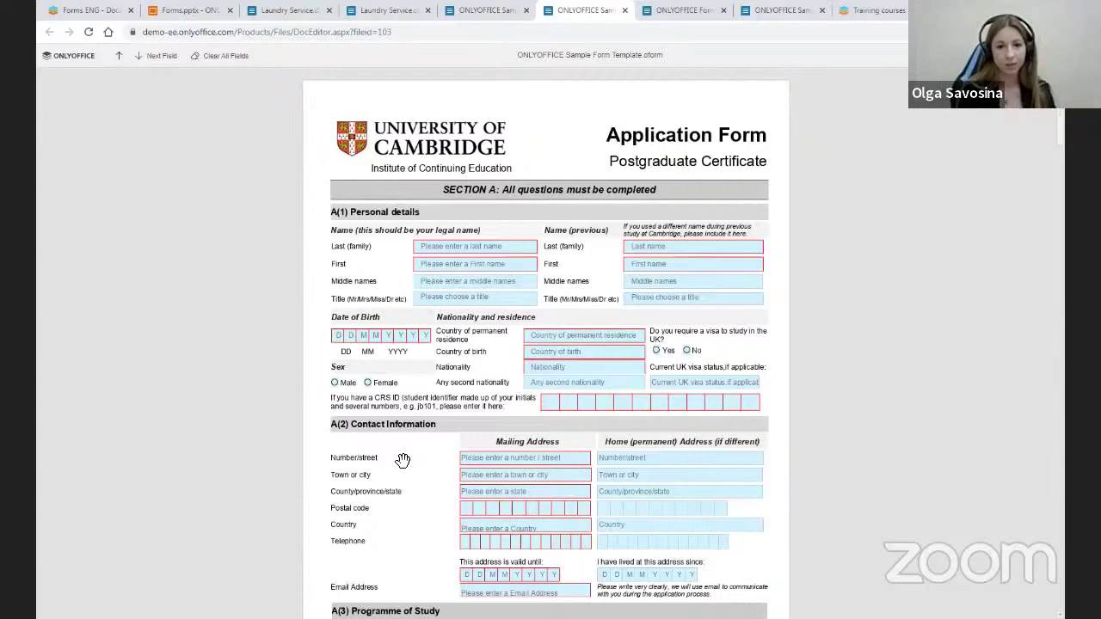
click(487, 9)
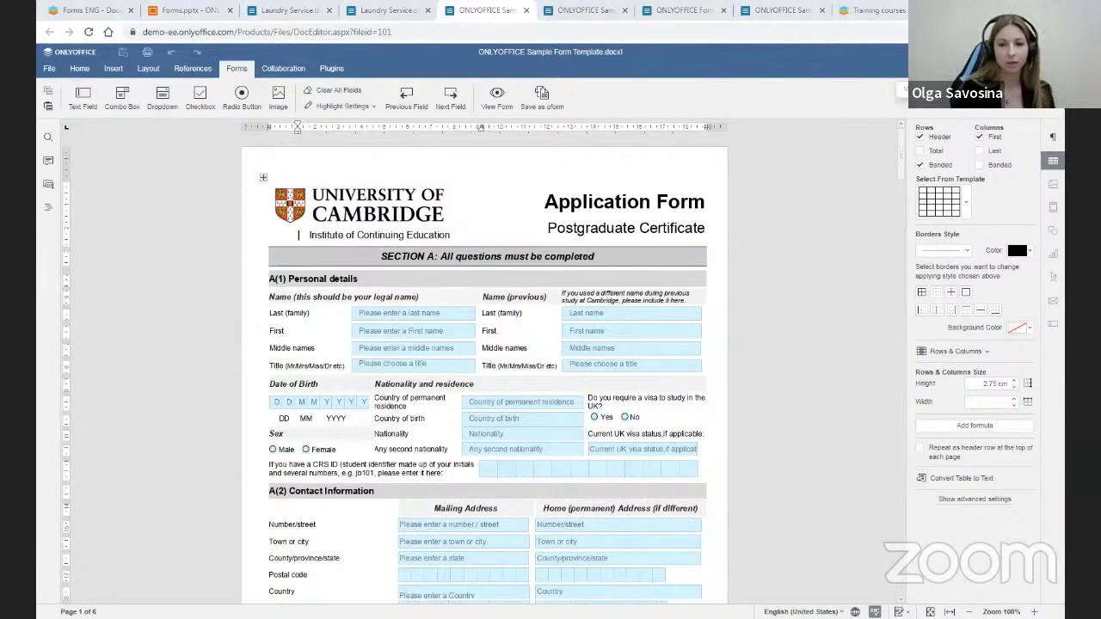
Step: Open the form's Sharing Settings and keep the one shared user at Review access
click(904, 90)
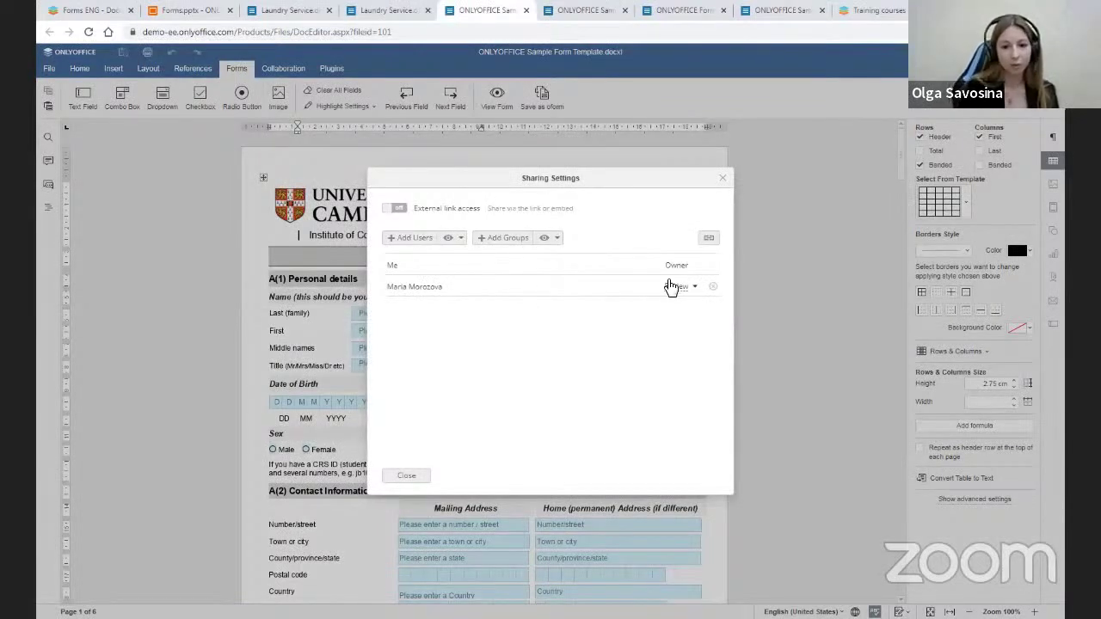
click(671, 287)
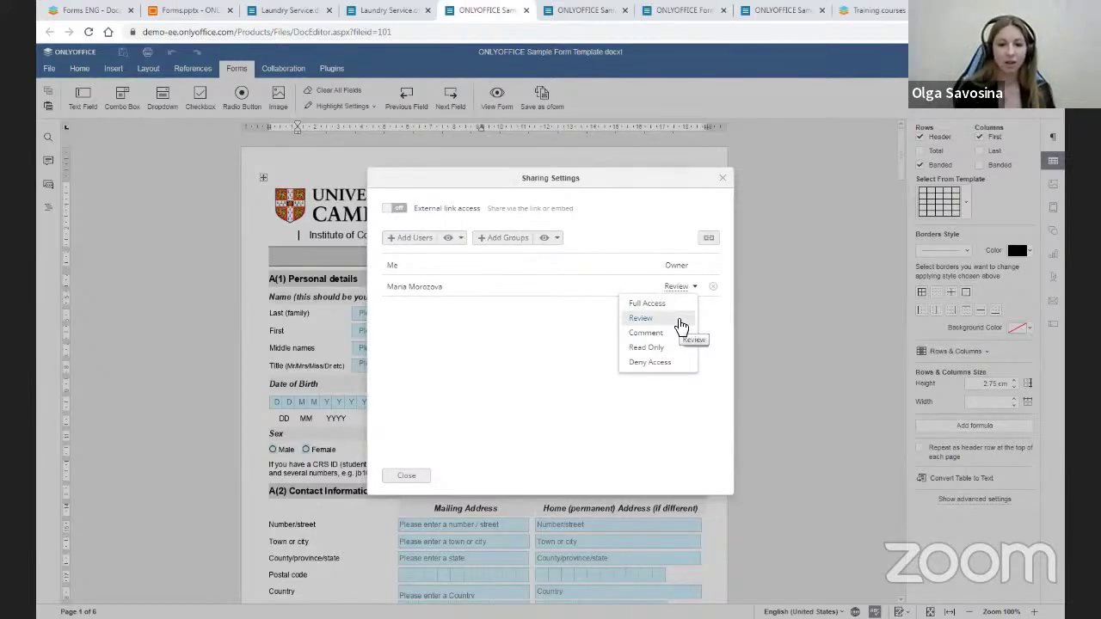
click(678, 326)
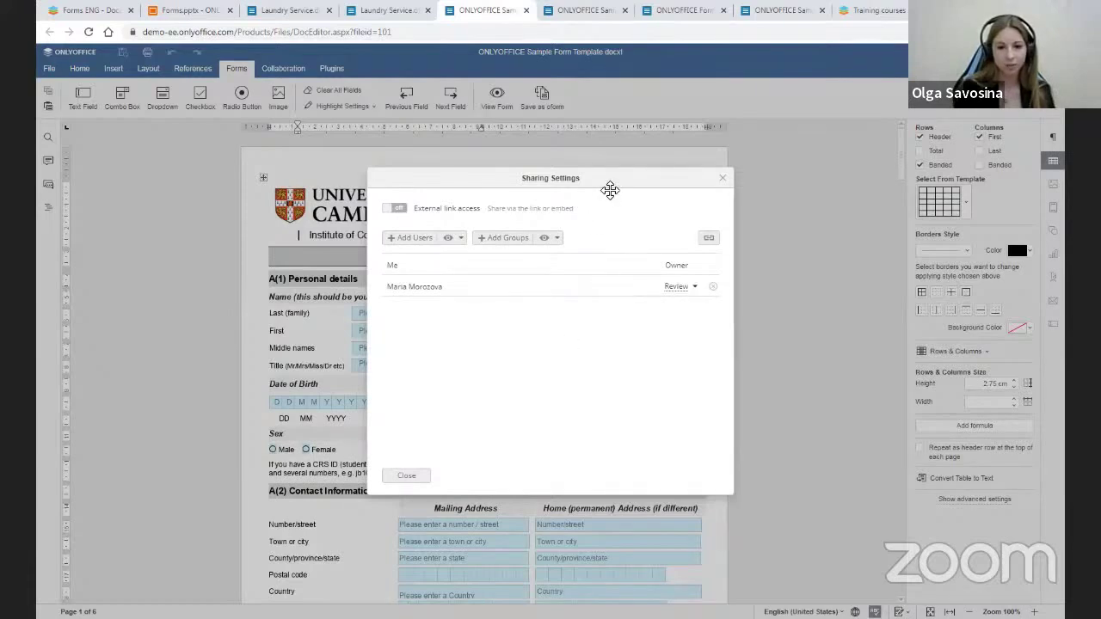
Step: Close Sharing Settings and reject the tracked deletion of 'Application' and the insertion 'Appplicaion'
click(723, 178)
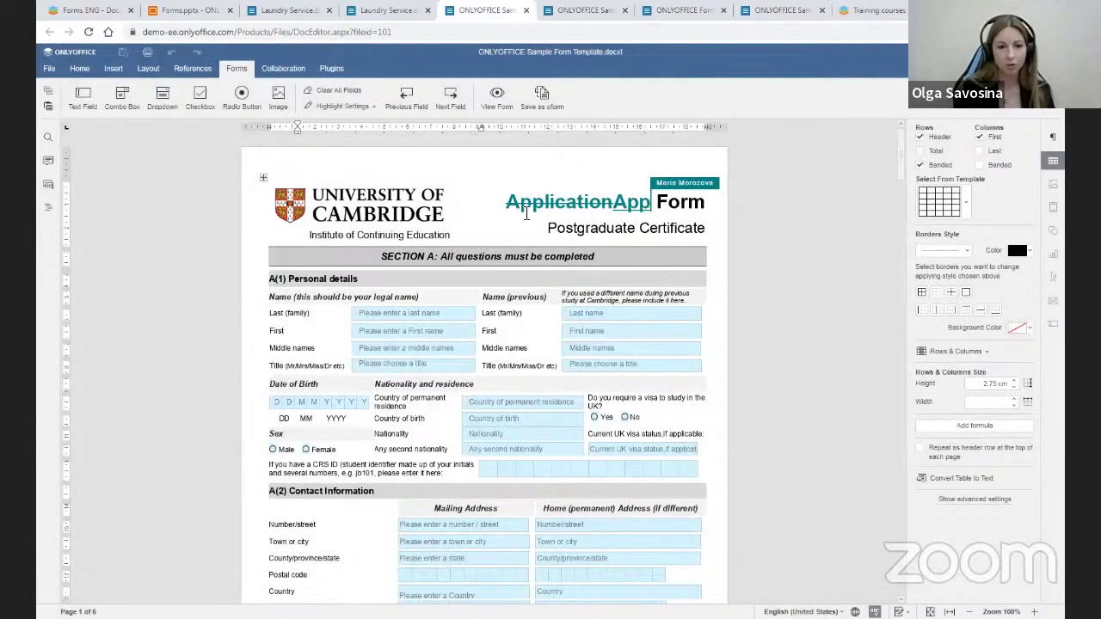
click(566, 203)
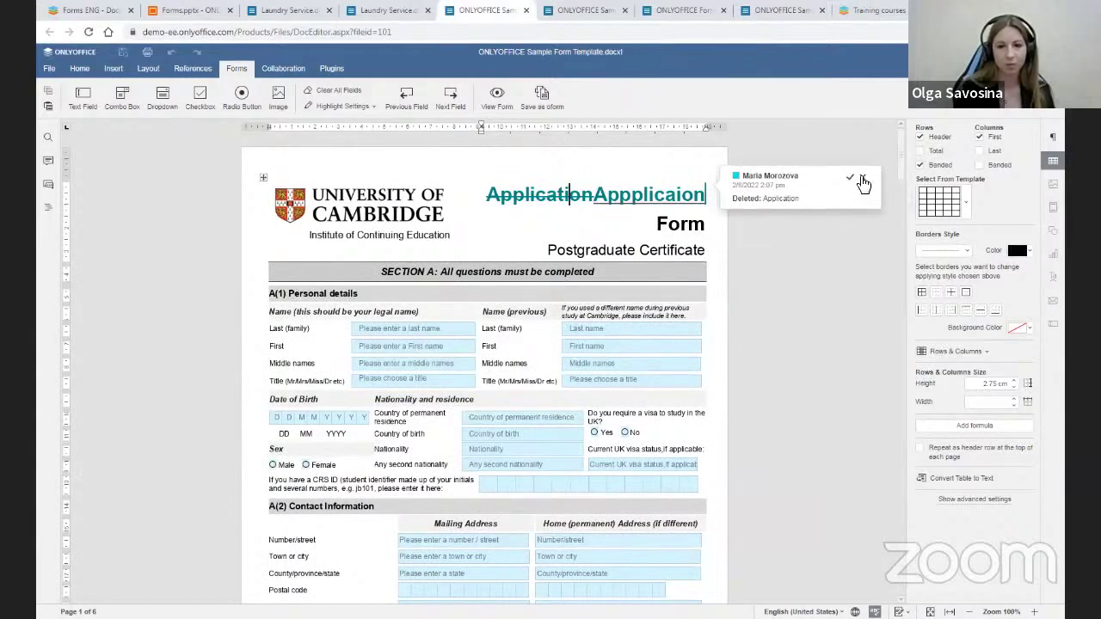
click(860, 175)
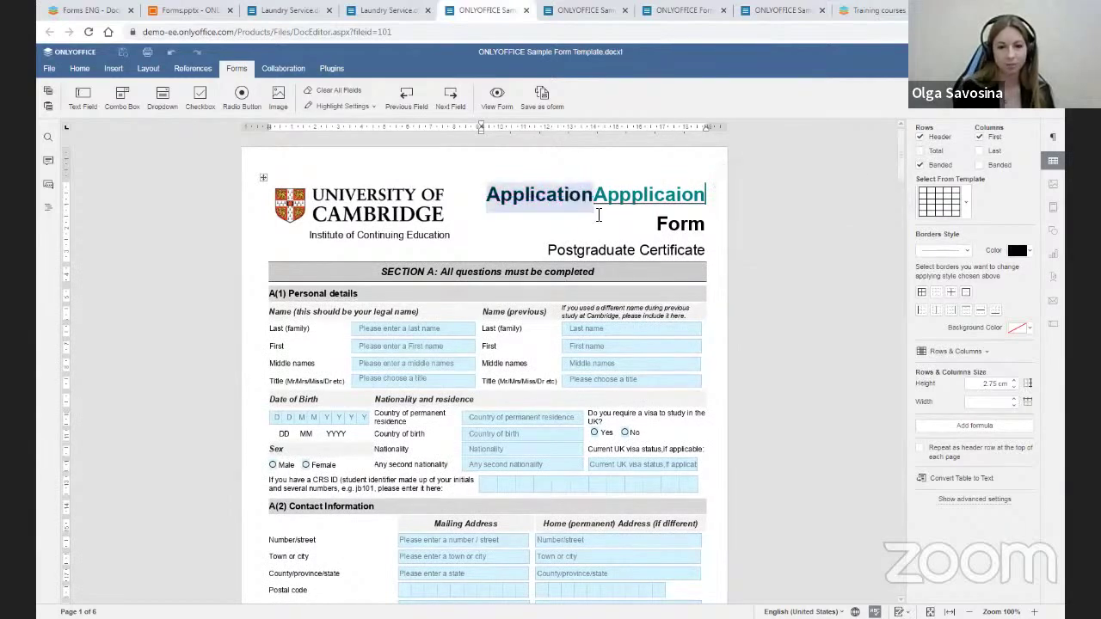
click(637, 196)
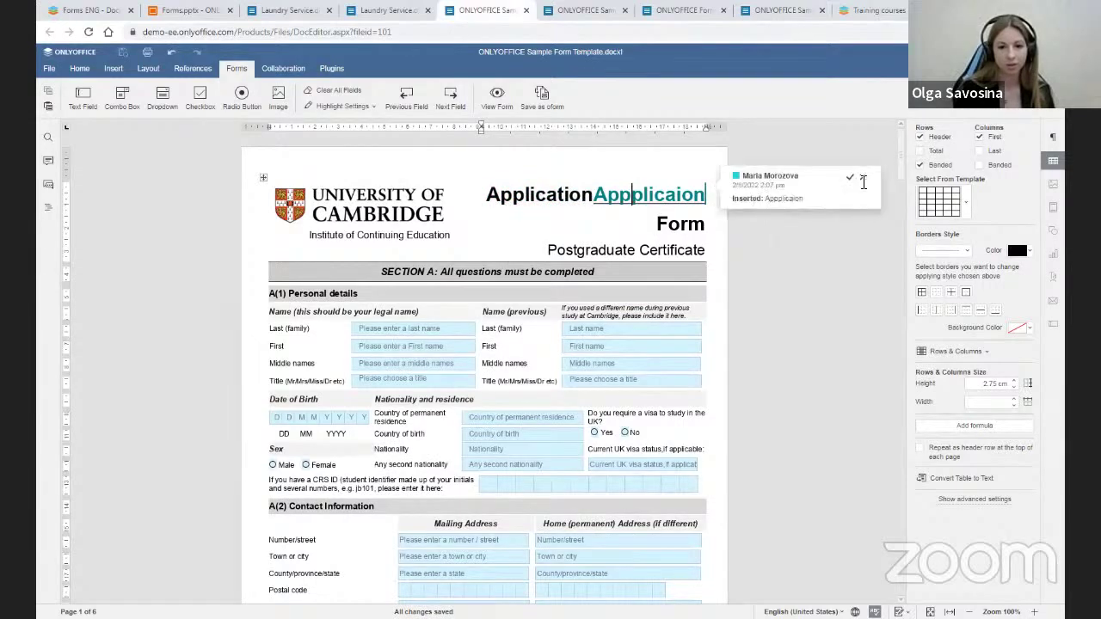
click(862, 178)
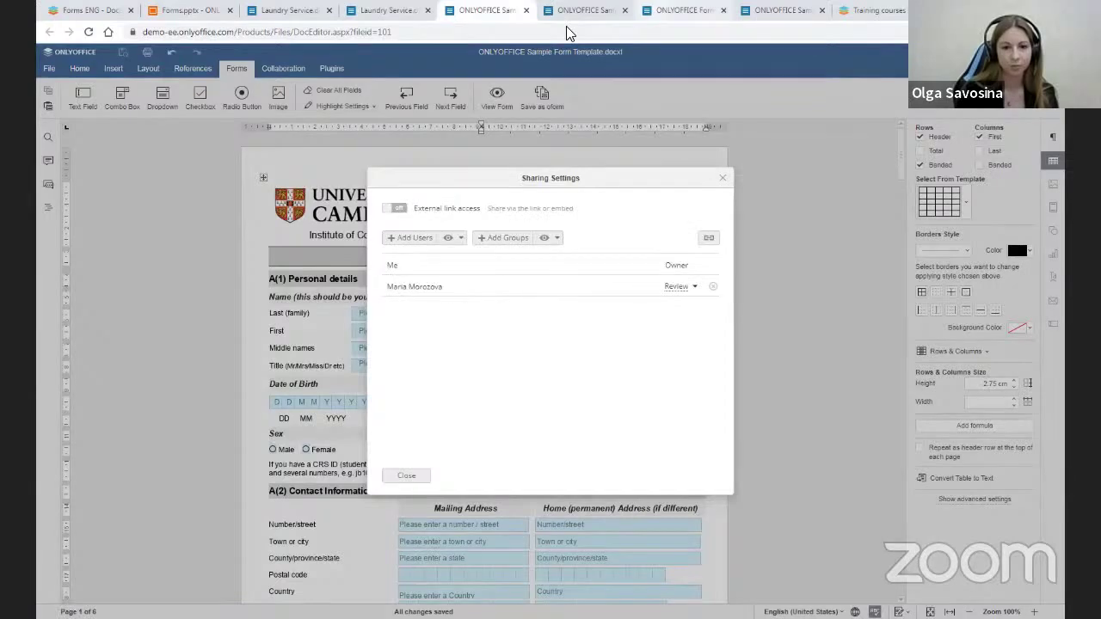
Step: In Form Template_ COPY, try filling the Last (family) field and editing its label
key(ctrl+Tab)
key(ctrl+Tab)
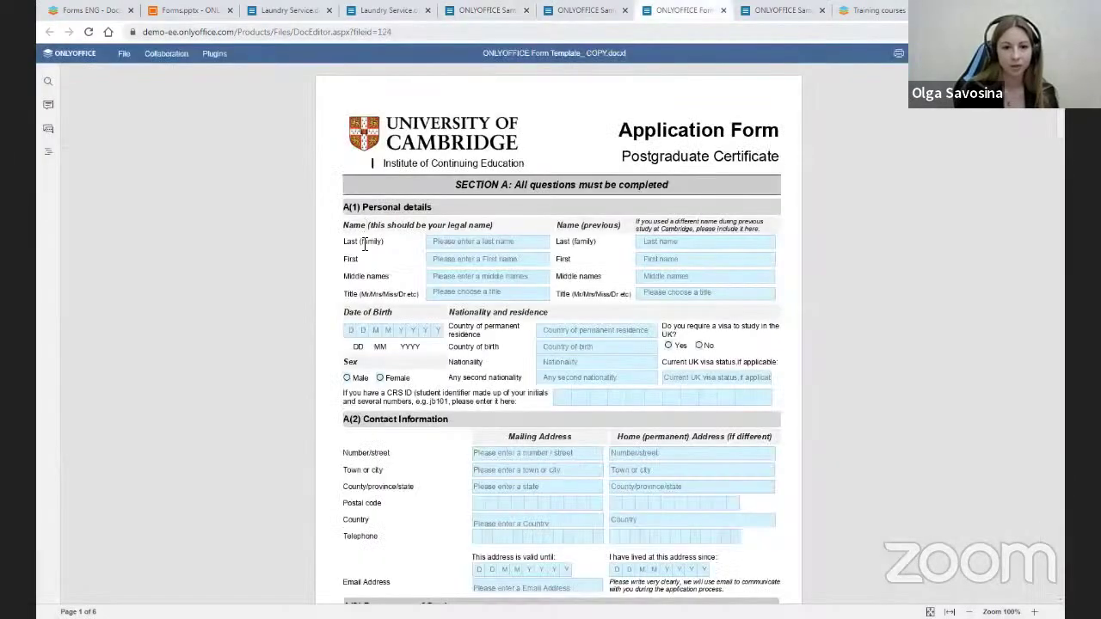
click(482, 242)
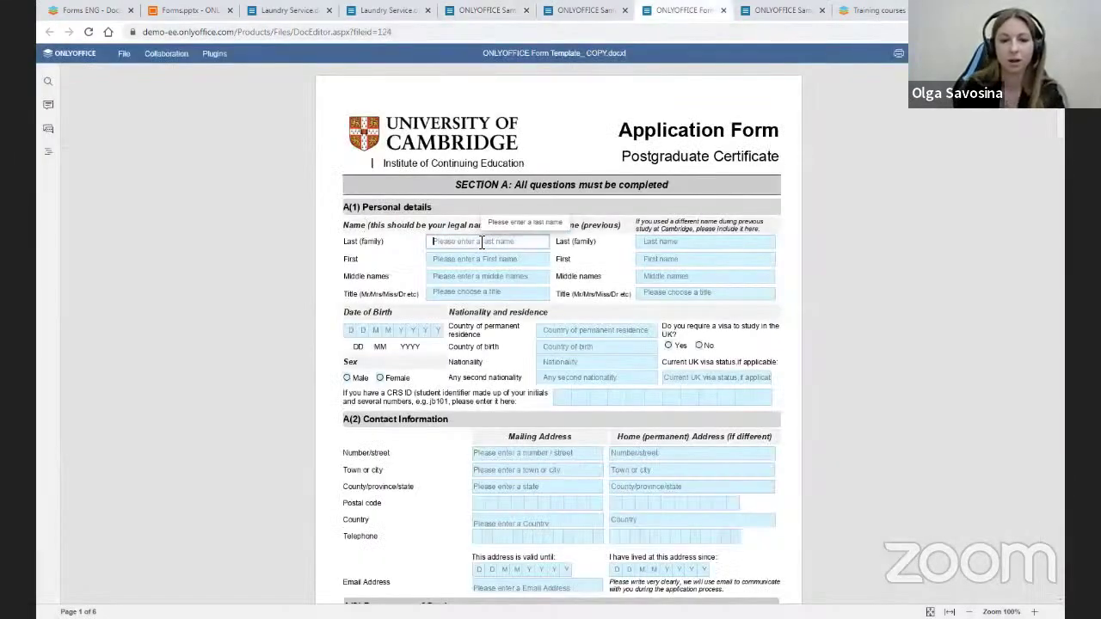
click(388, 242)
triple_click(365, 243)
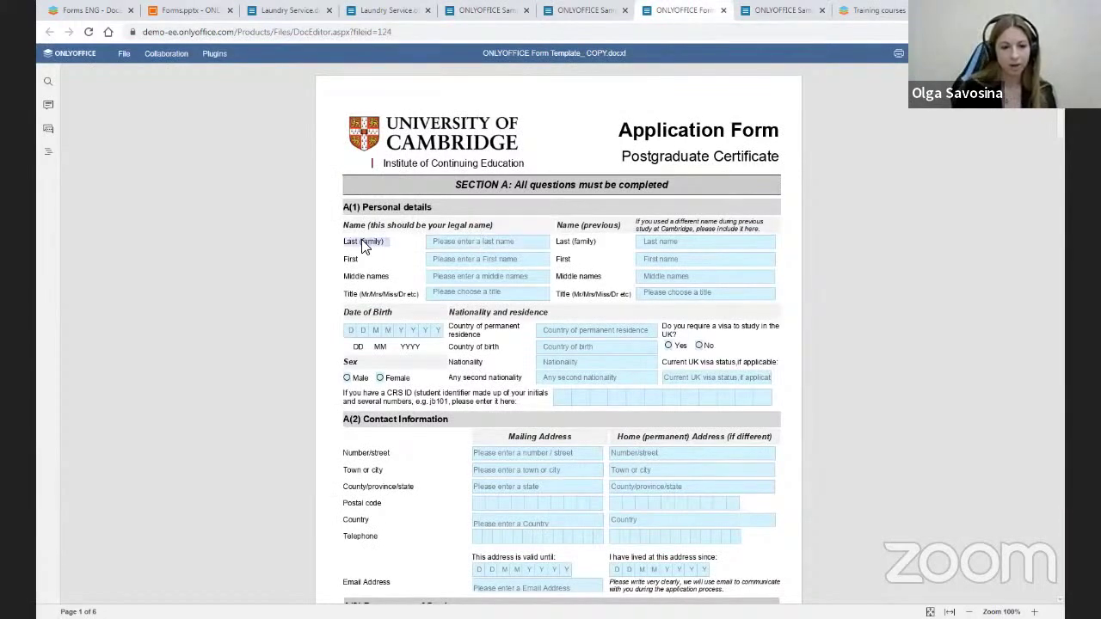
right_click(364, 245)
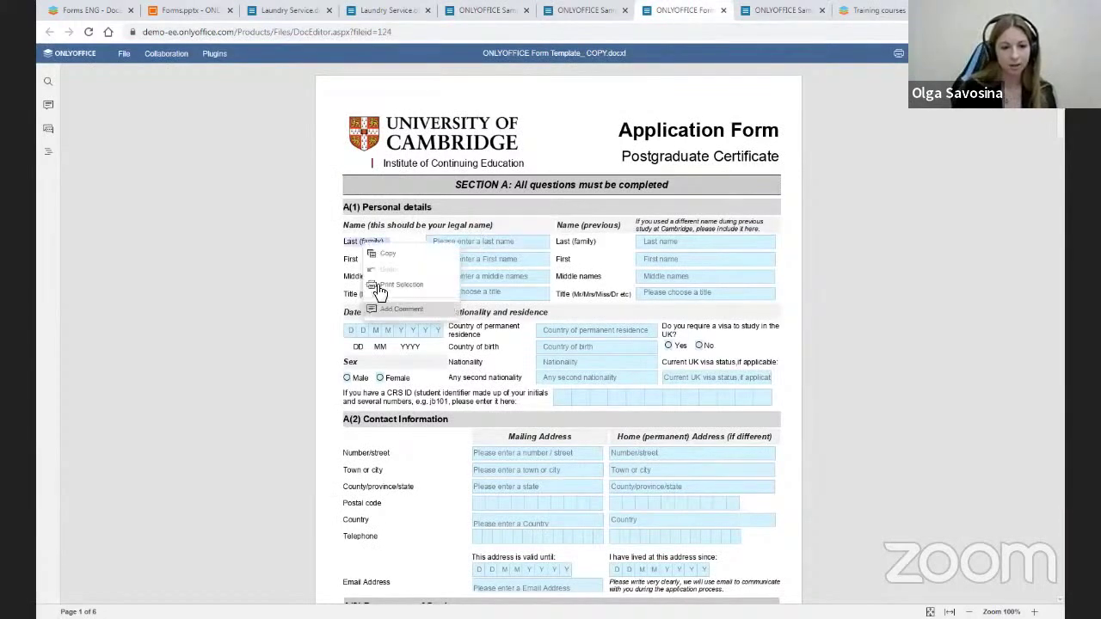
click(353, 246)
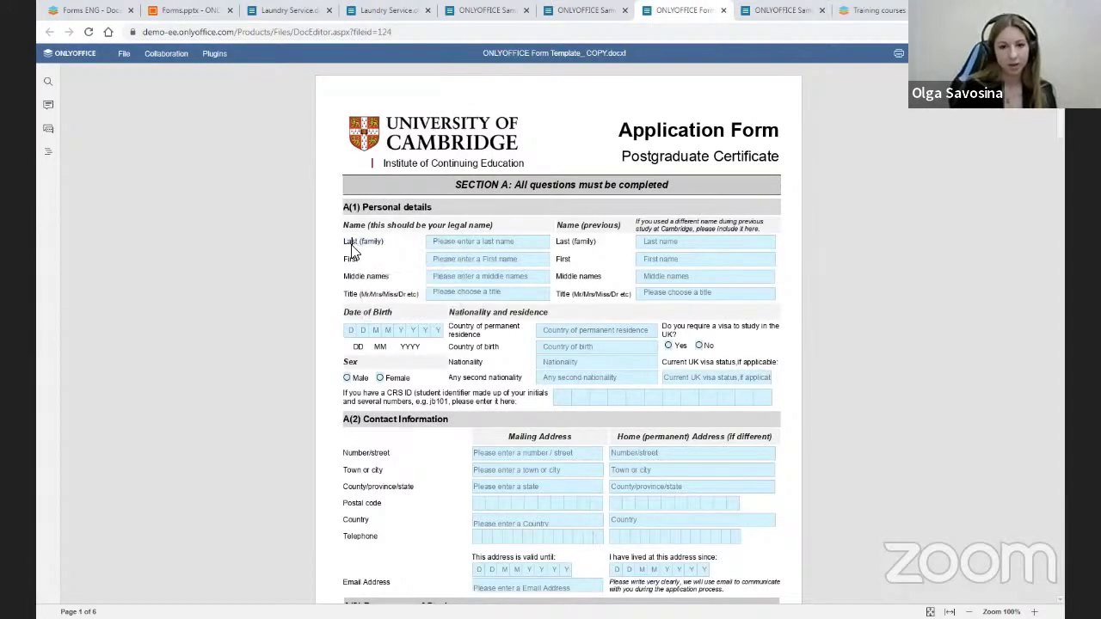
Step: Reopen the template's sharing access levels, then return to the Forms ENG file list
click(504, 8)
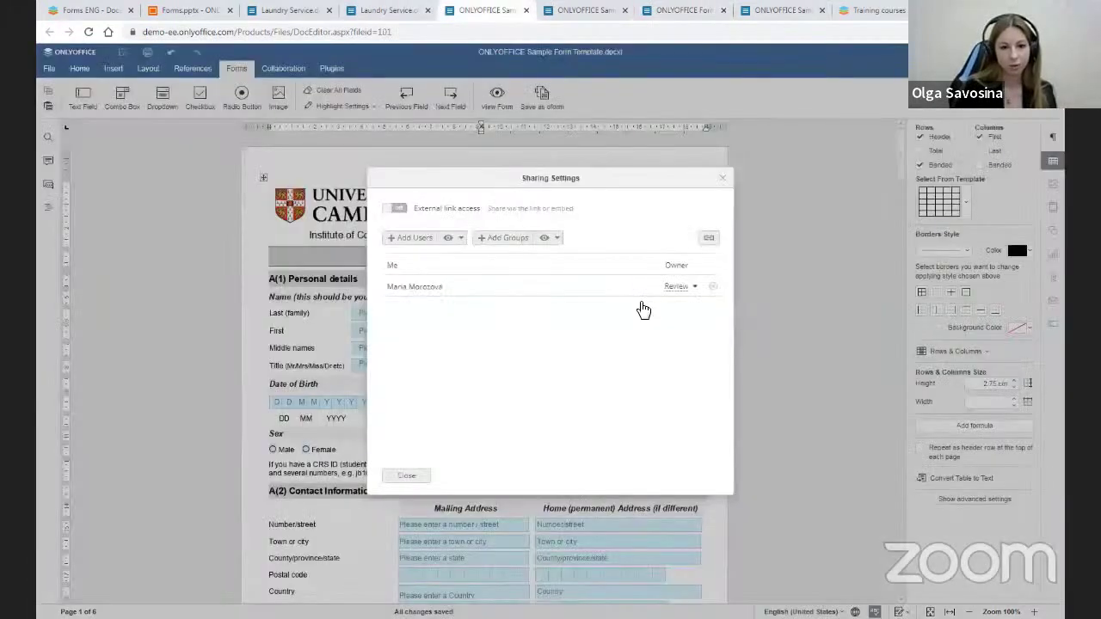
click(670, 289)
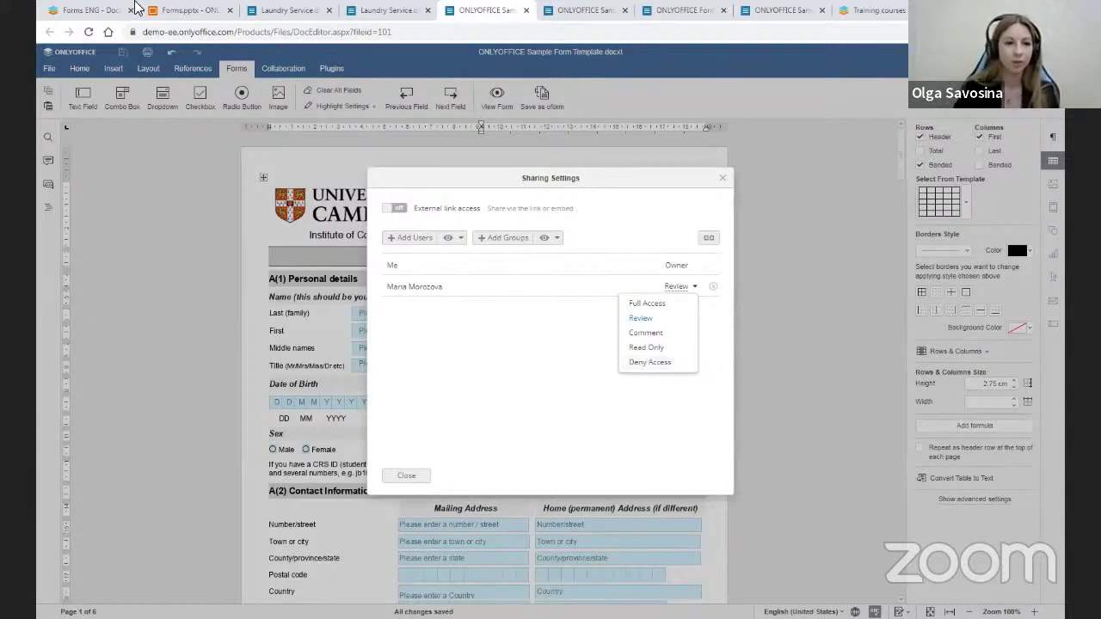
click(103, 12)
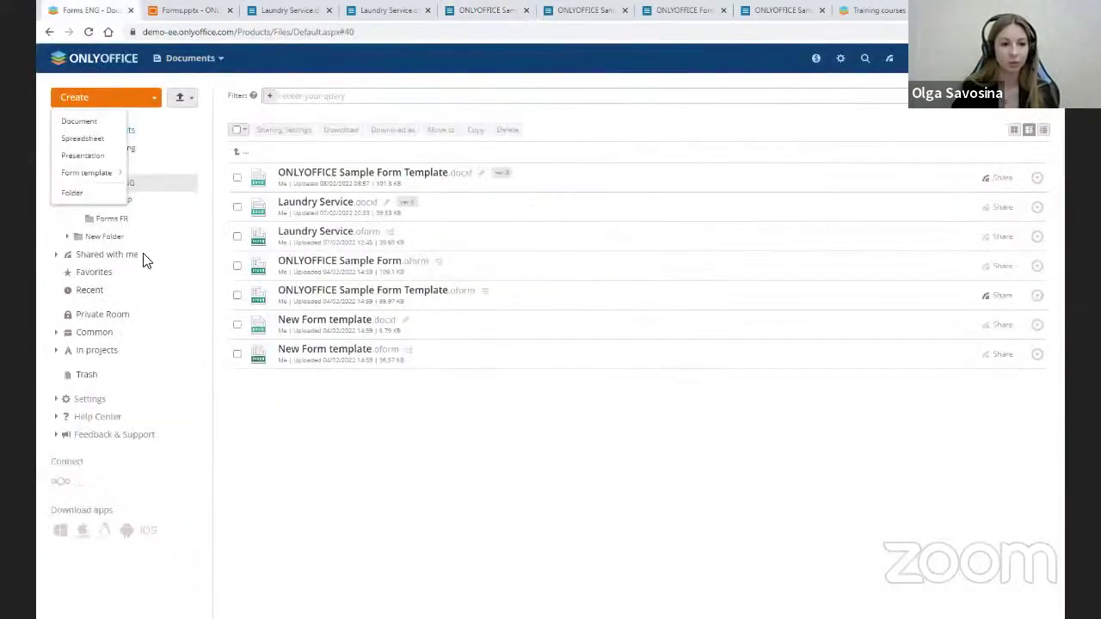
click(132, 256)
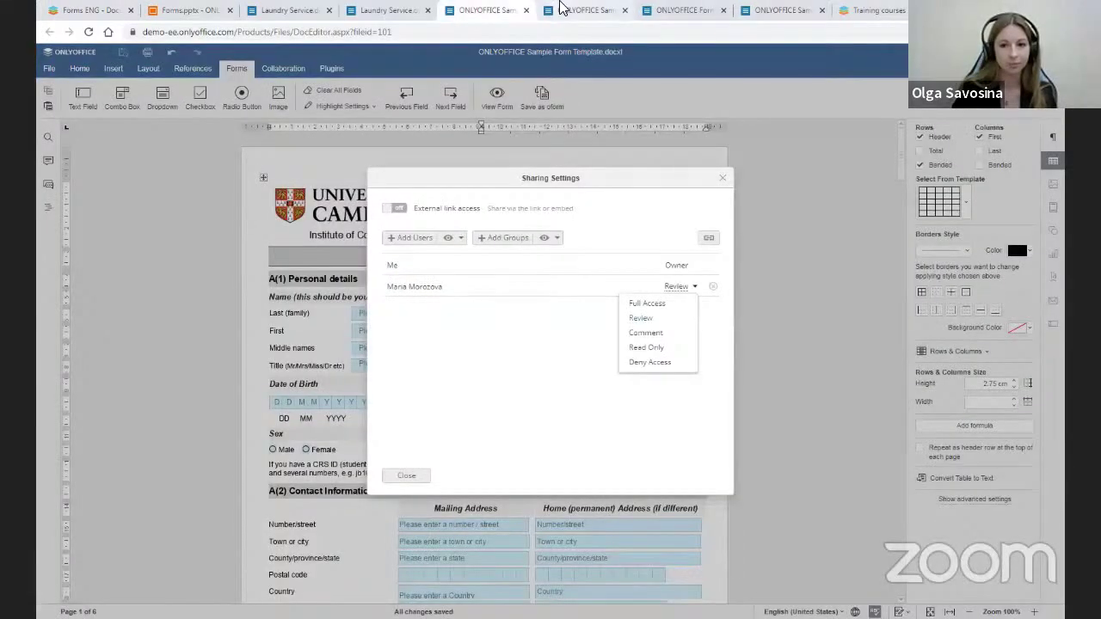
click(561, 8)
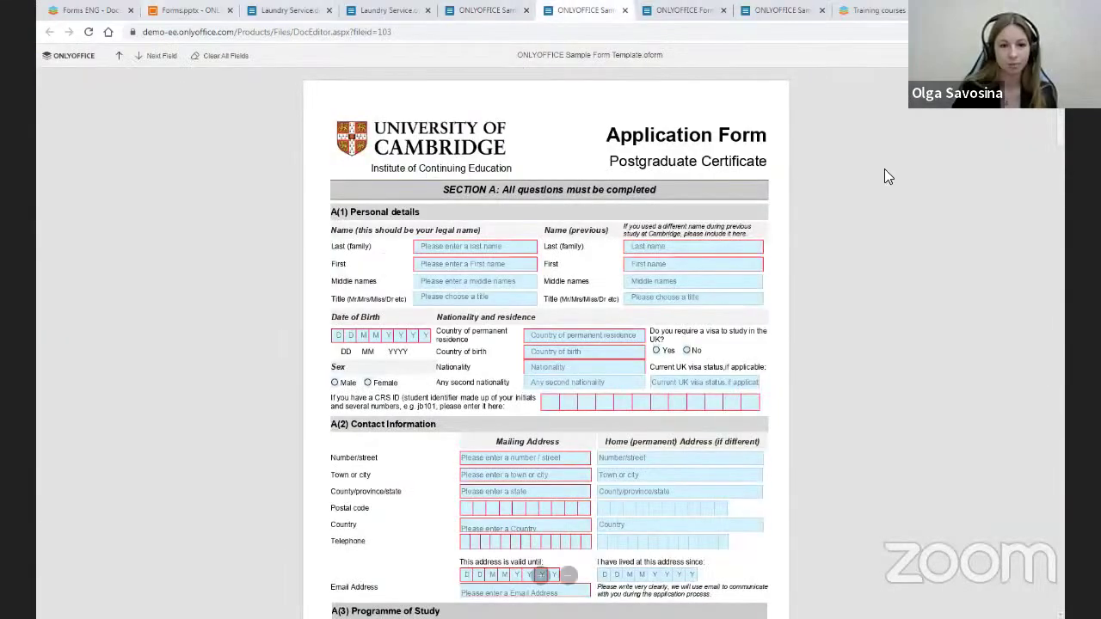
key(ctrl+1)
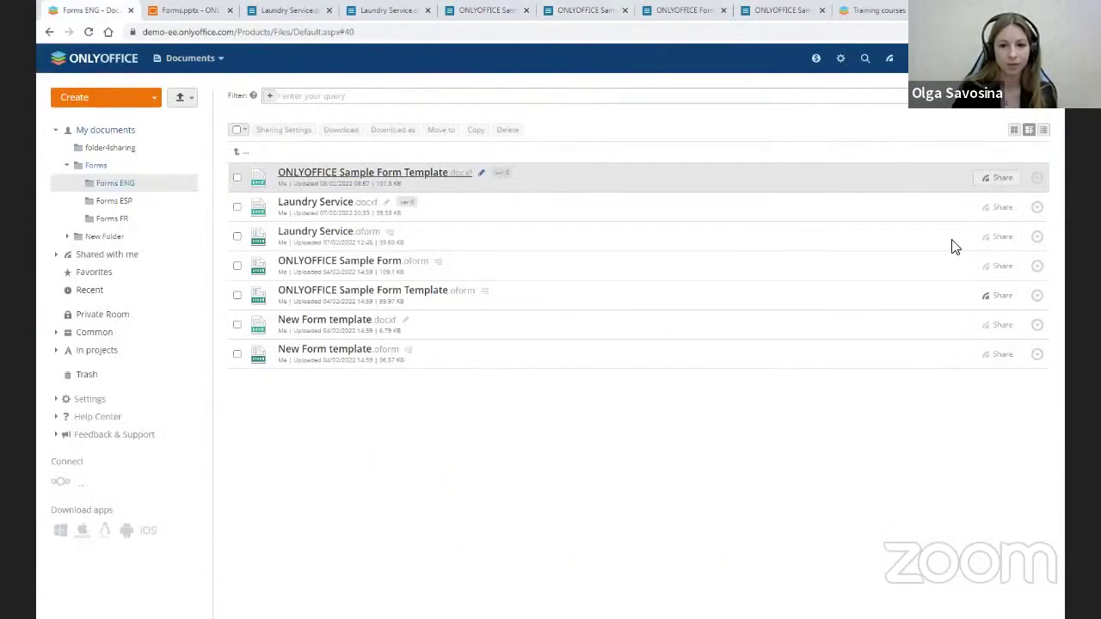
Step: Add a portal user to Laundry Service.oform at Read Only, then bring up the Cambridge form
click(1002, 239)
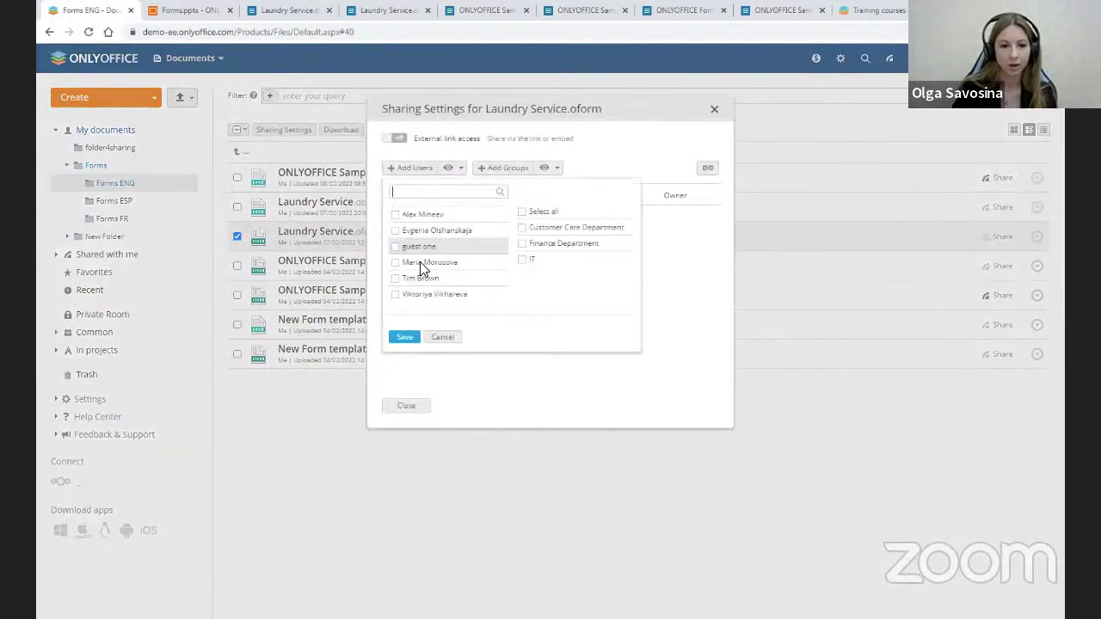
click(418, 247)
click(405, 337)
click(674, 226)
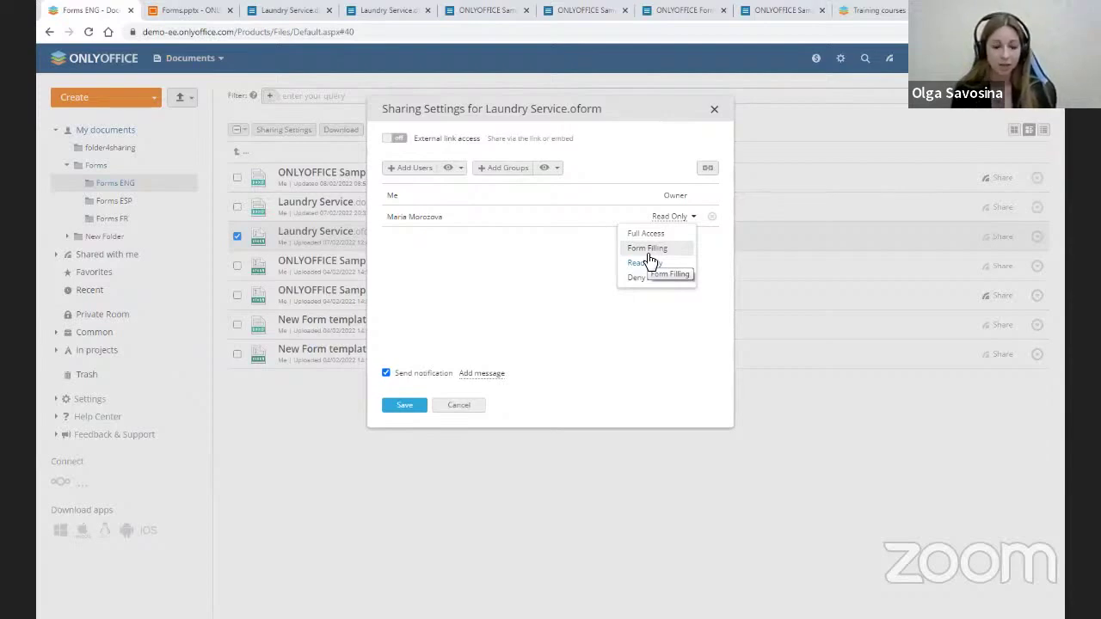
click(507, 10)
click(567, 9)
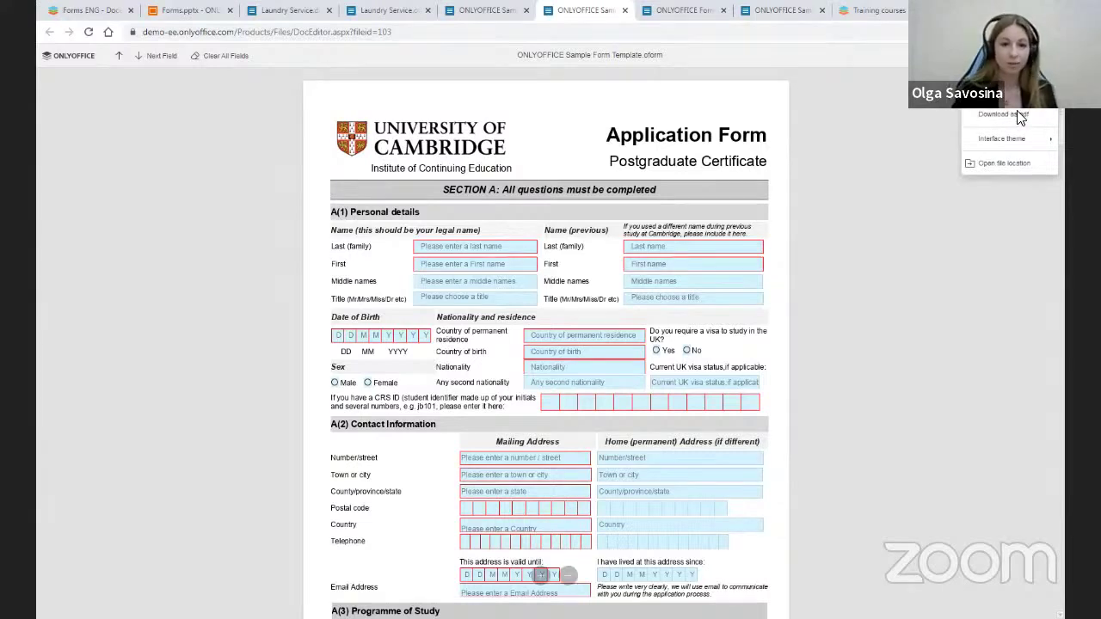
Step: Switch to the editable Cambridge template's Sharing Settings, showing Full Access through Deny Access
click(501, 12)
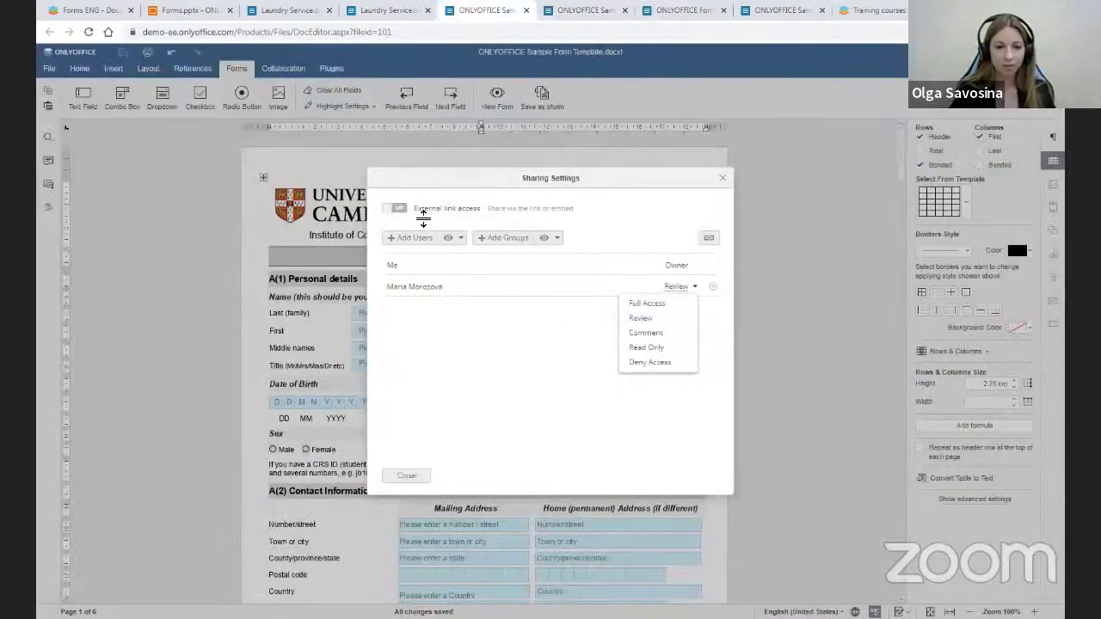
Step: Dismiss Sharing Settings and show the Cambridge template in View Form preview
key(Escape)
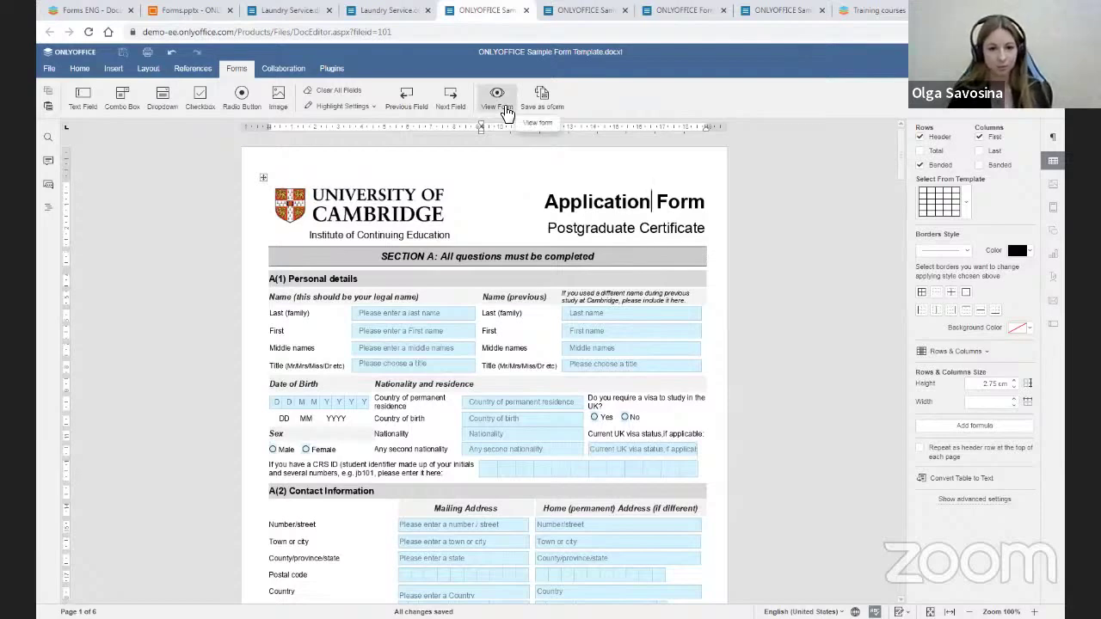
click(507, 112)
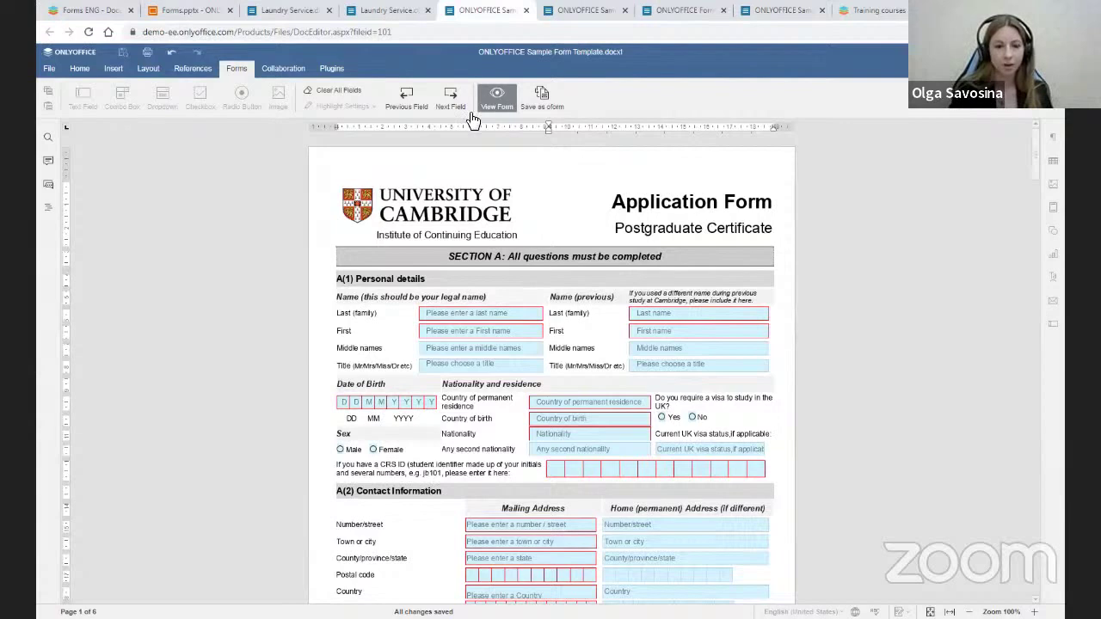
Step: Exit the preview, save as ONLYOFFICE Sample Form Template.oform, and return to Forms ENG
click(495, 99)
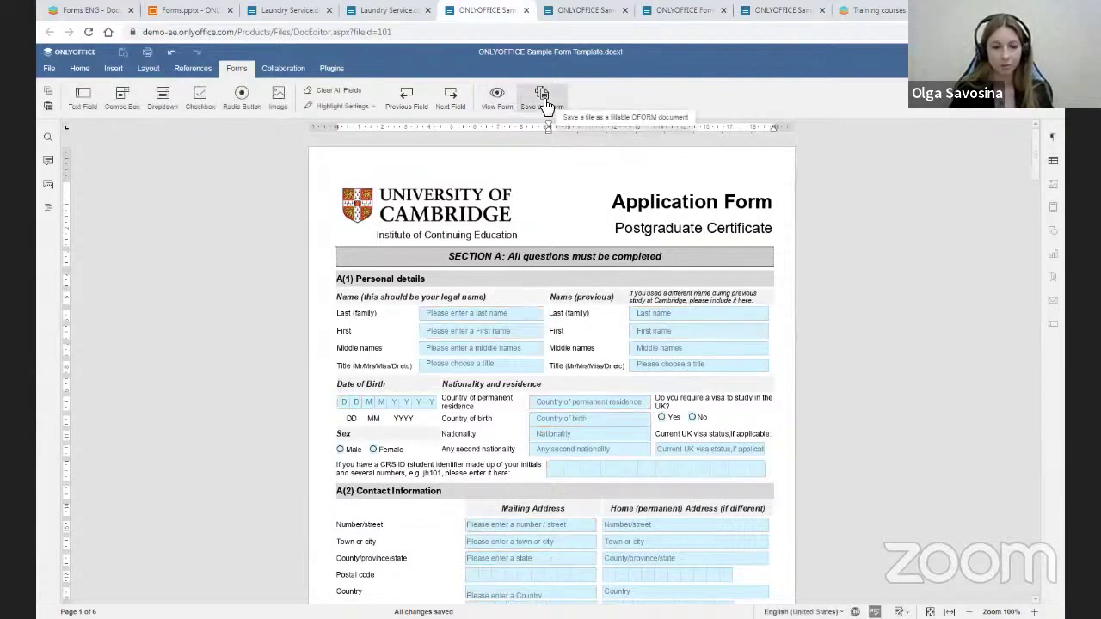
click(541, 98)
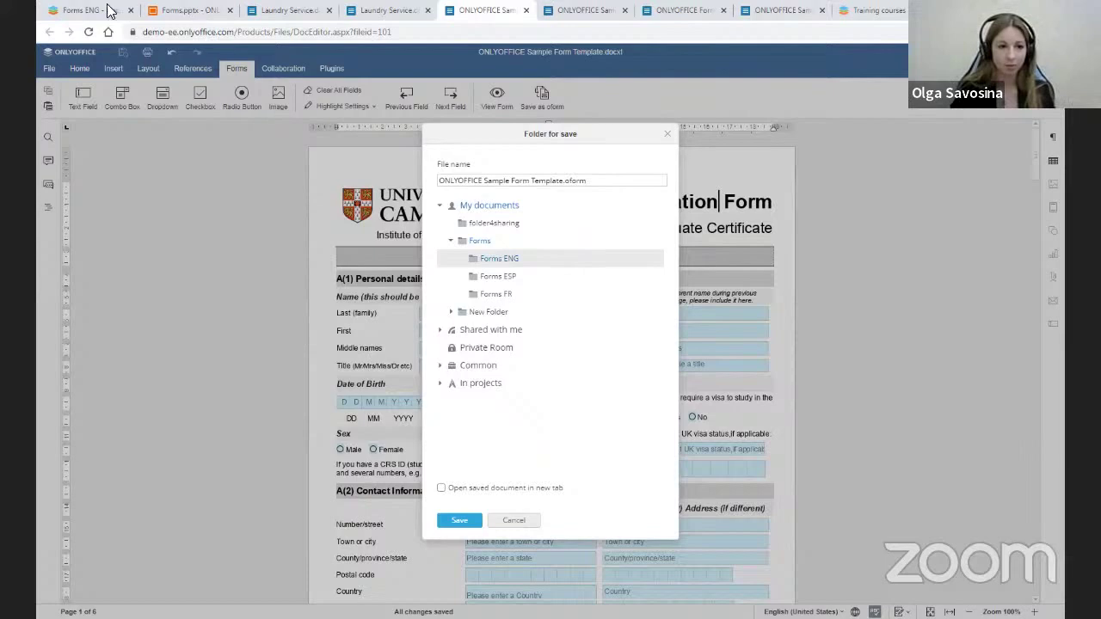
key(ctrl+1)
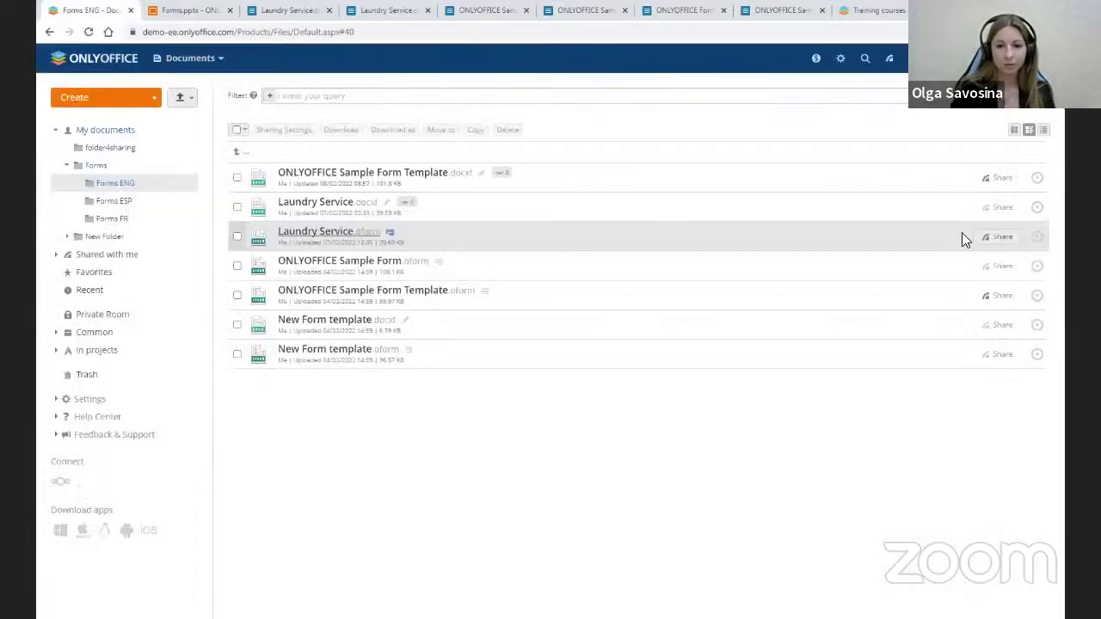
click(1038, 209)
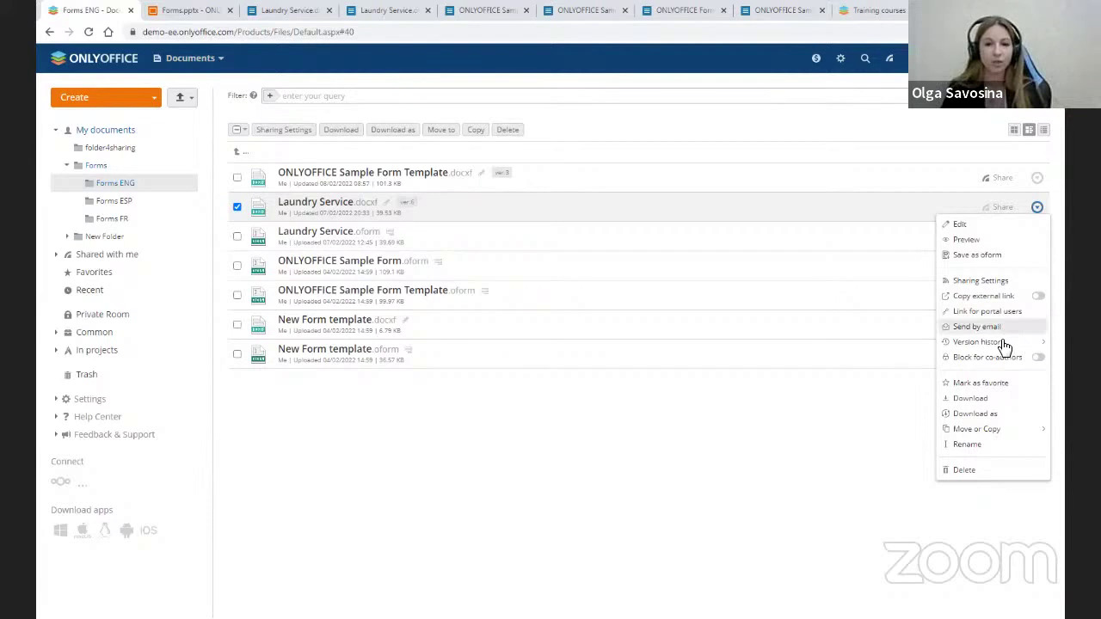
mouse_move(1004, 344)
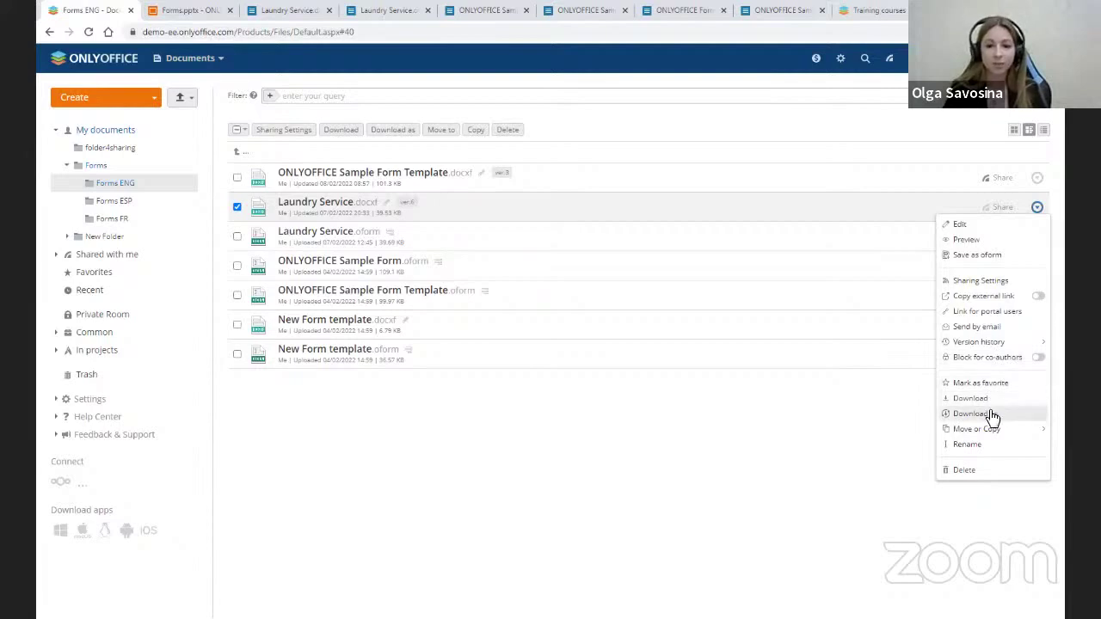
mouse_move(994, 432)
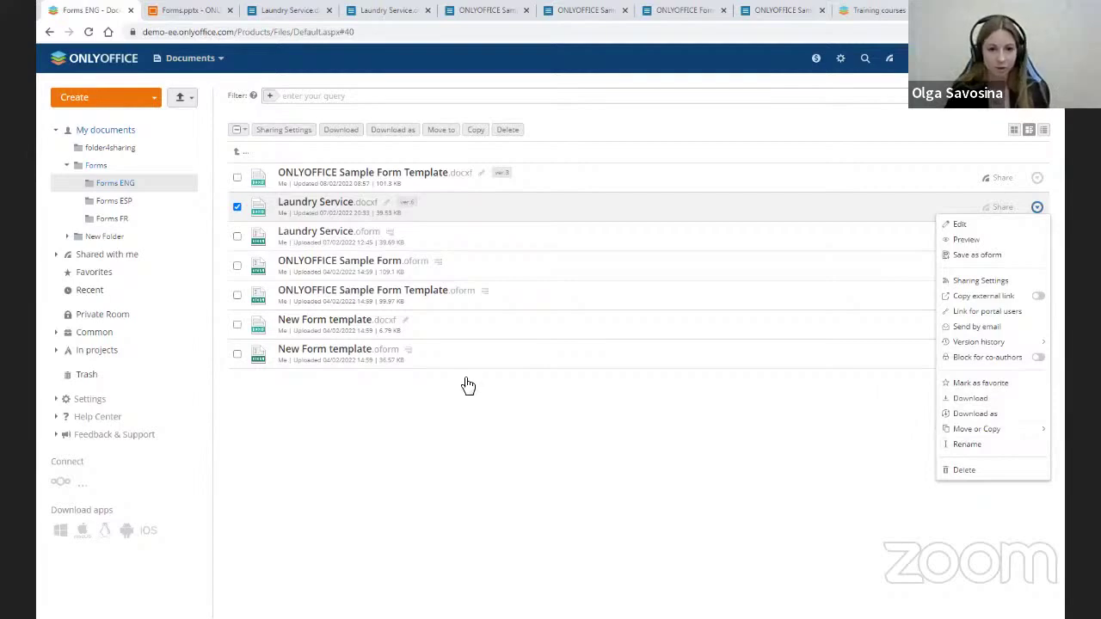
click(237, 208)
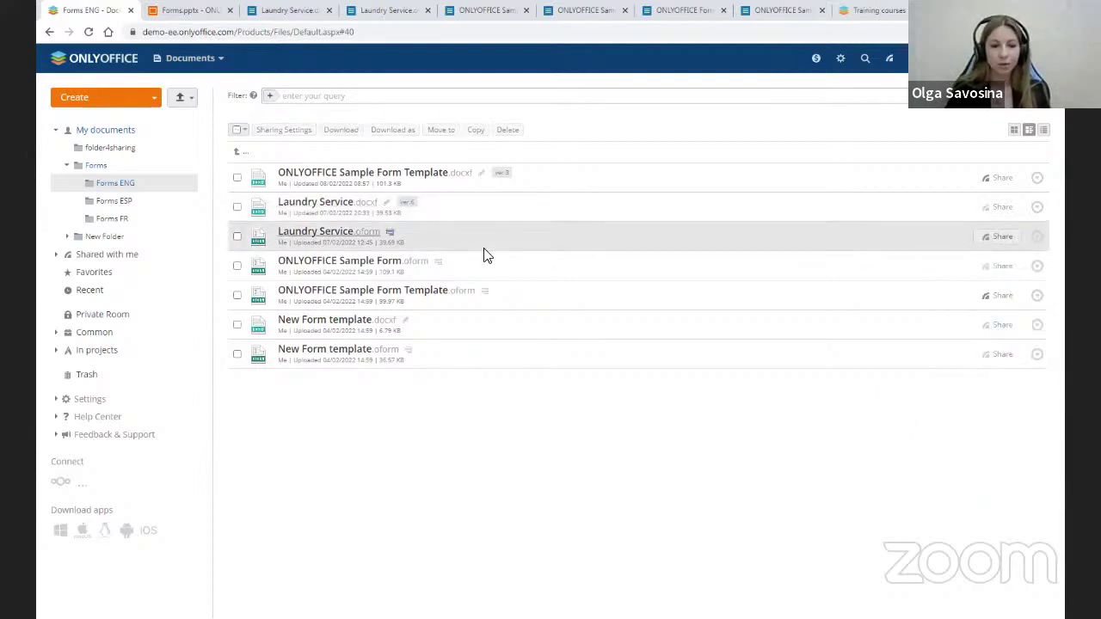
click(1037, 237)
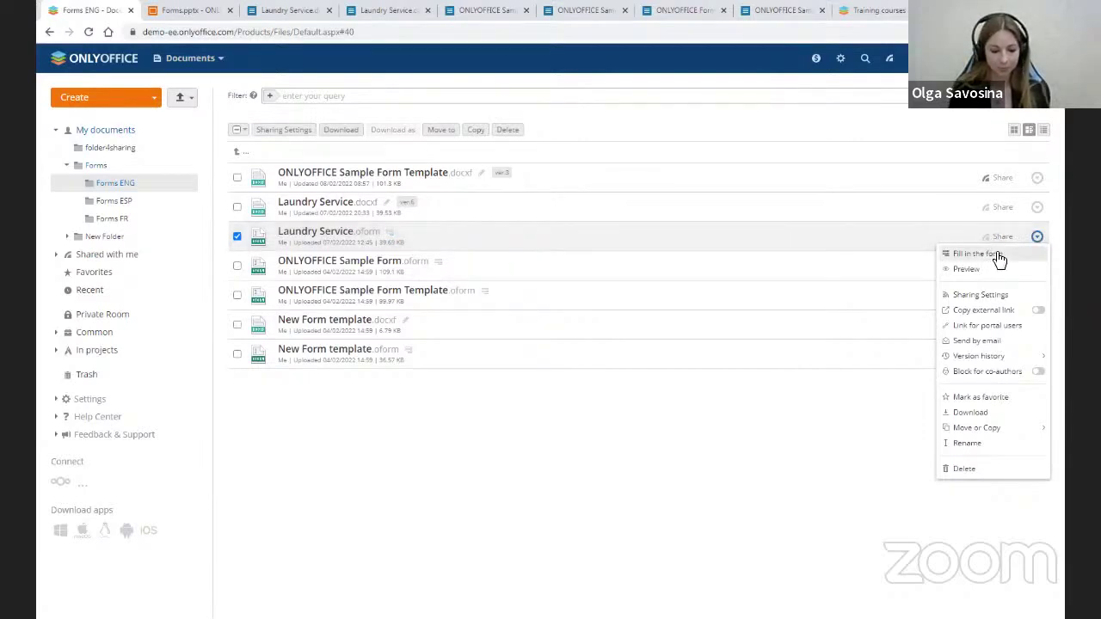
click(997, 256)
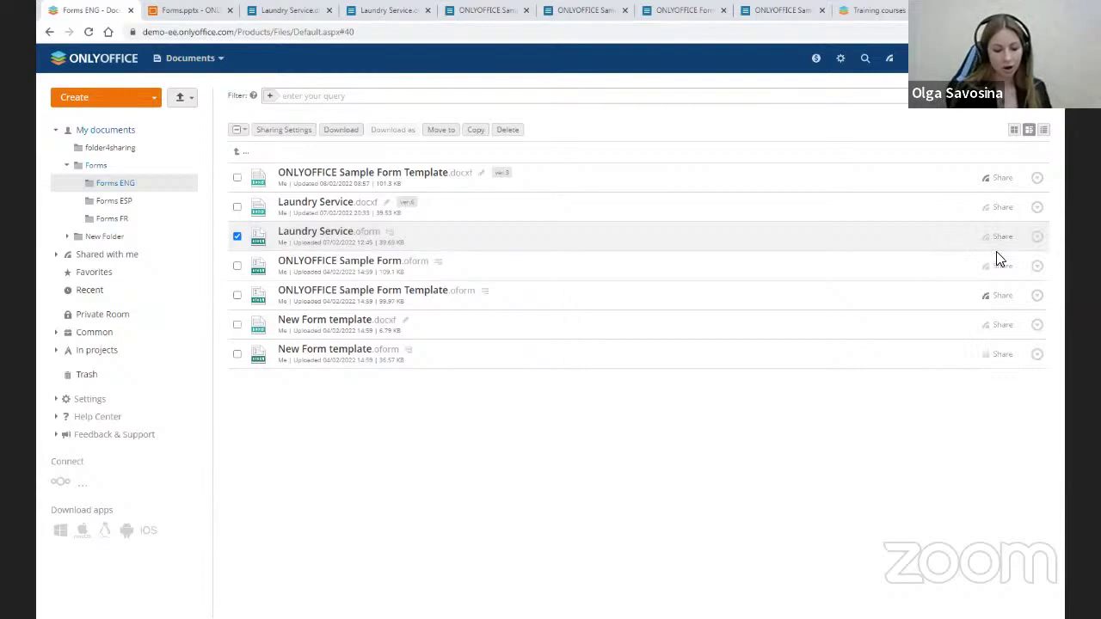
Step: Deselect Laundry Service.oform and bring up the ONLYOFFICE Training courses page
click(266, 247)
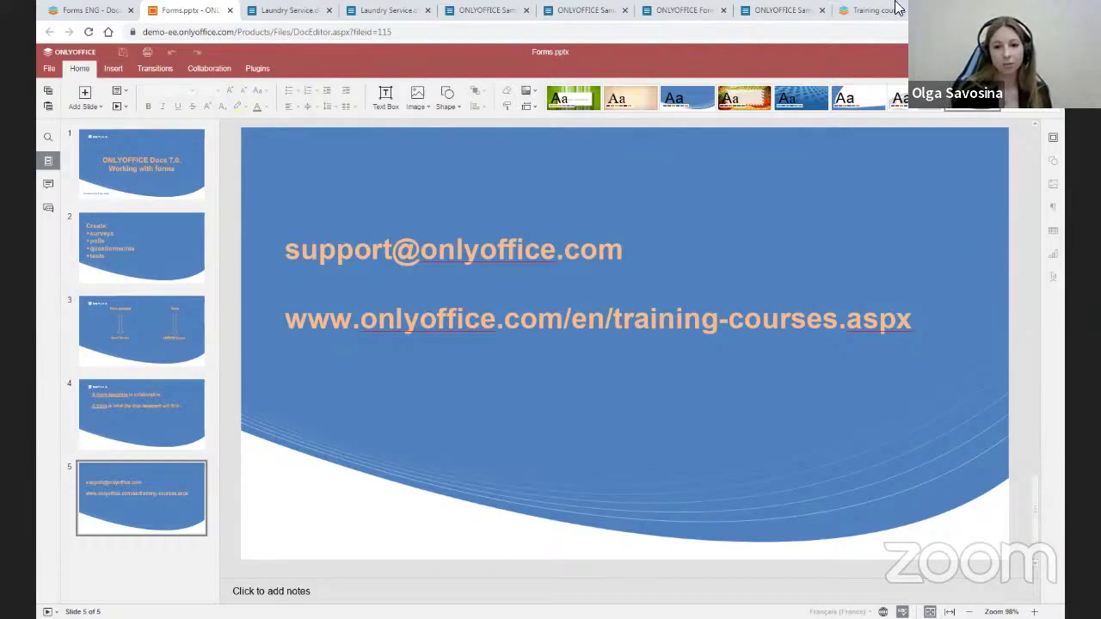
key(ctrl+9)
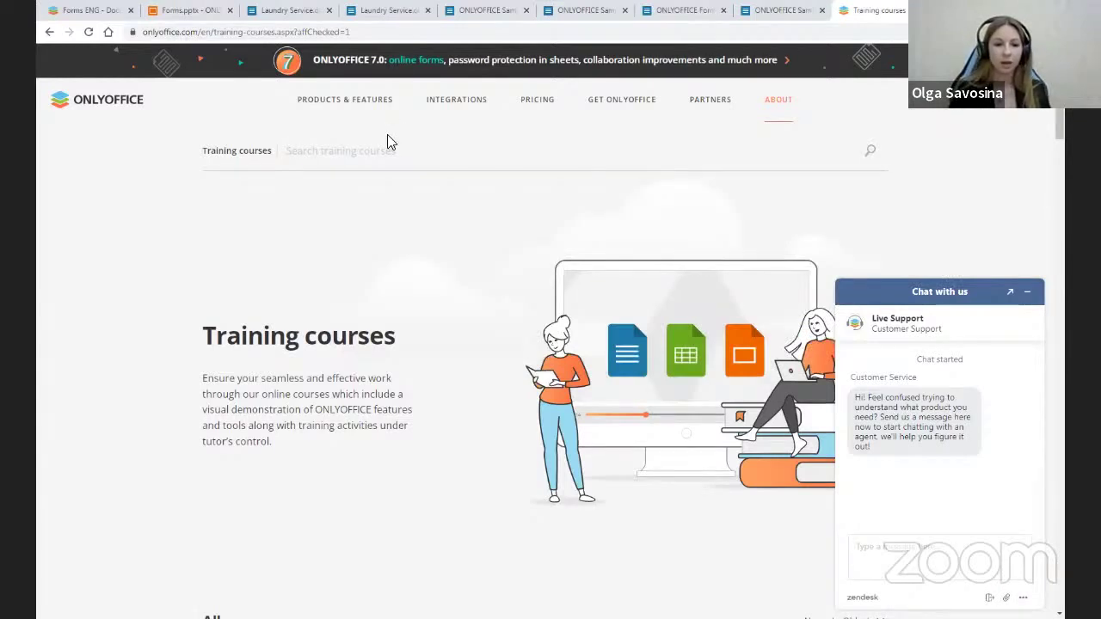
scroll(401, 404, down, 5)
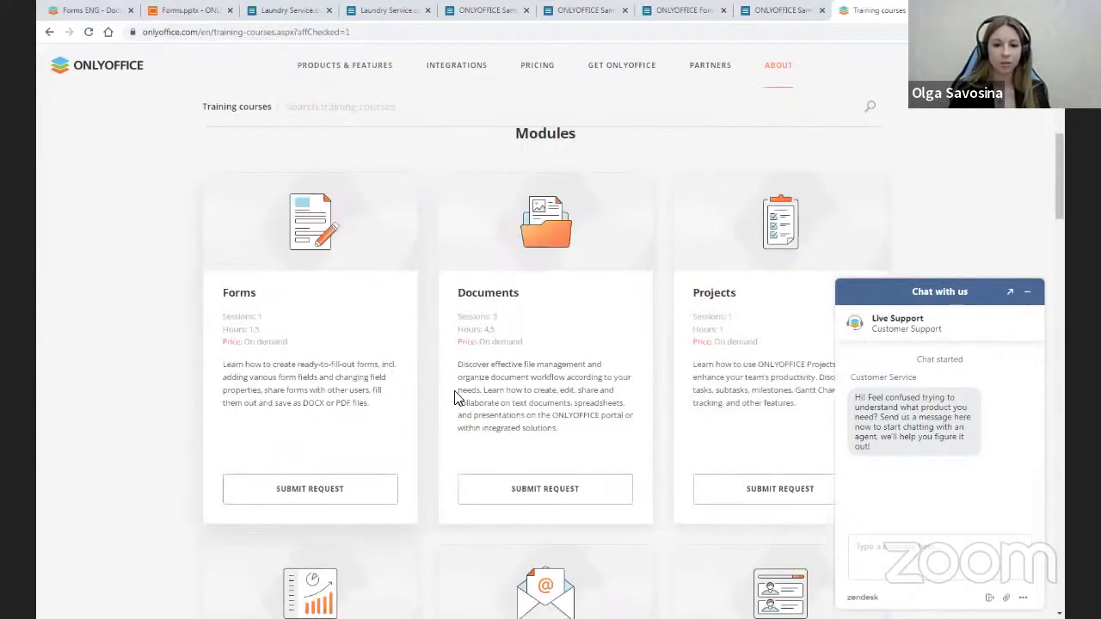
scroll(457, 400, down, 4)
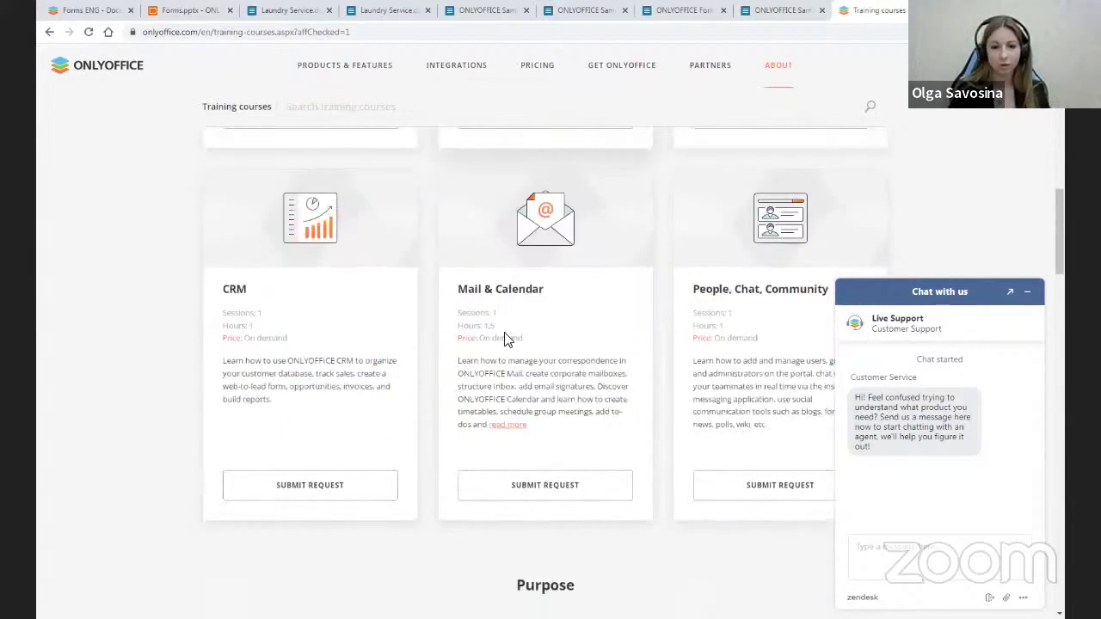
scroll(539, 306, up, 1)
scroll(539, 305, down, 2)
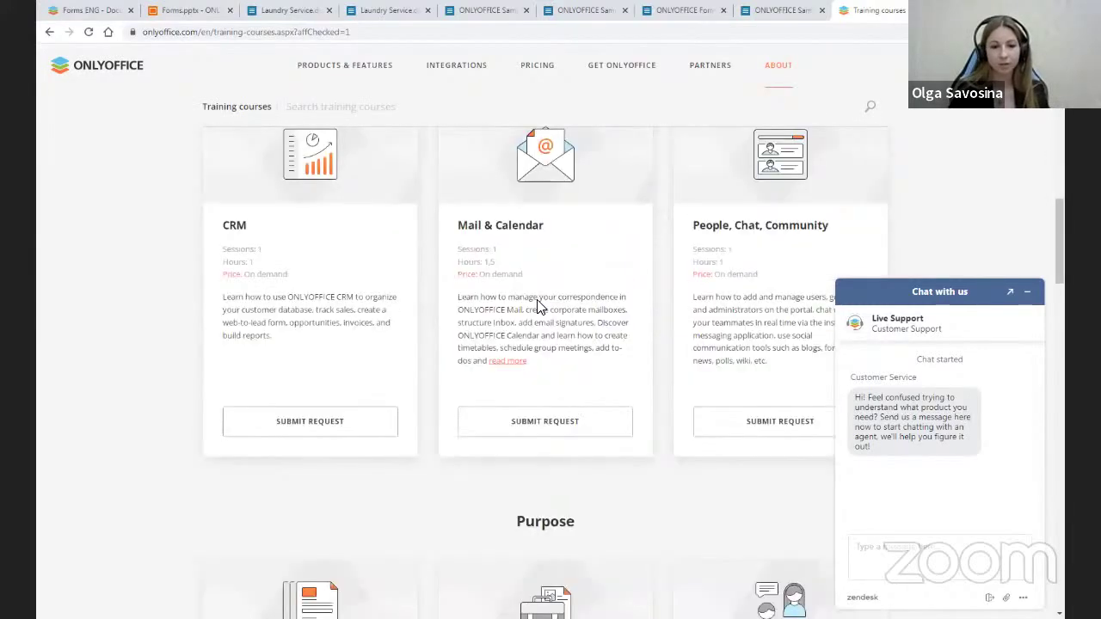
scroll(542, 310, down, 10)
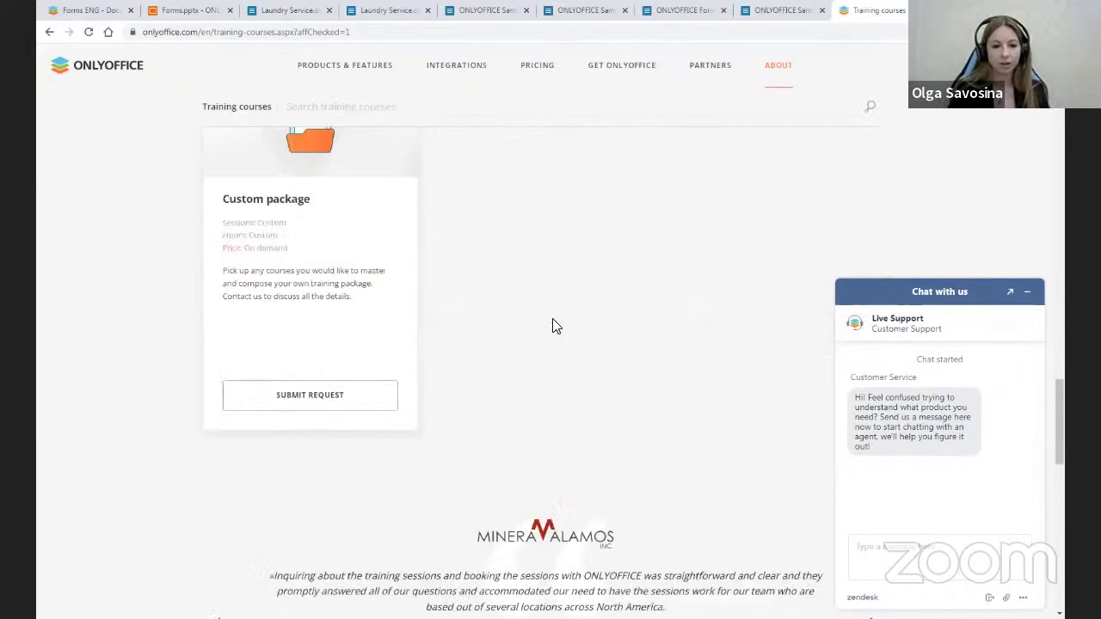
scroll(552, 325, down, 8)
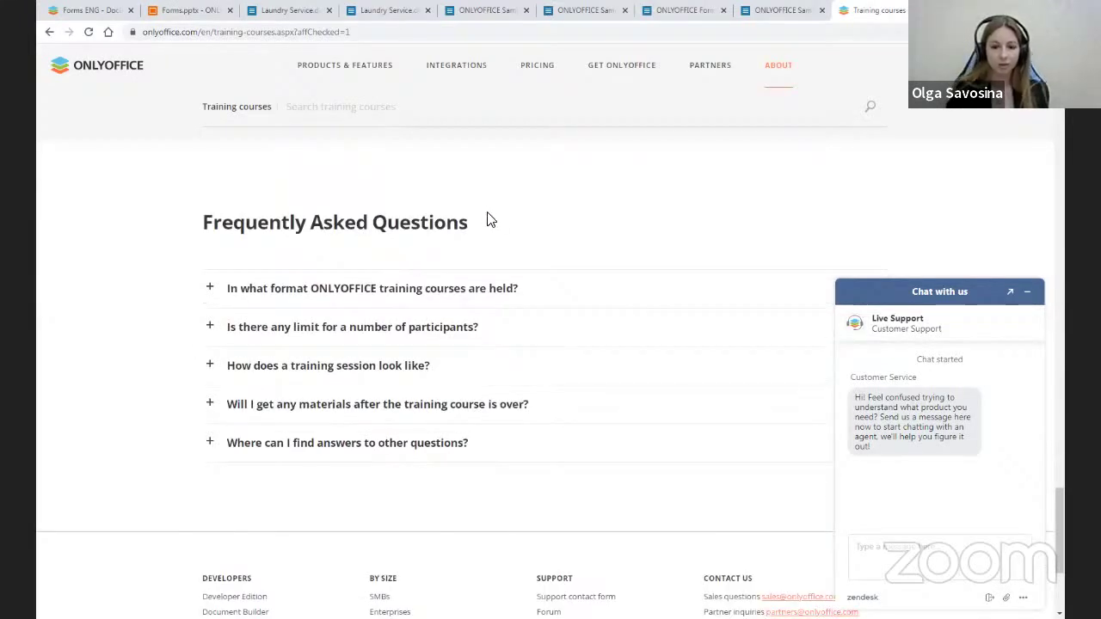
scroll(487, 220, up, 6)
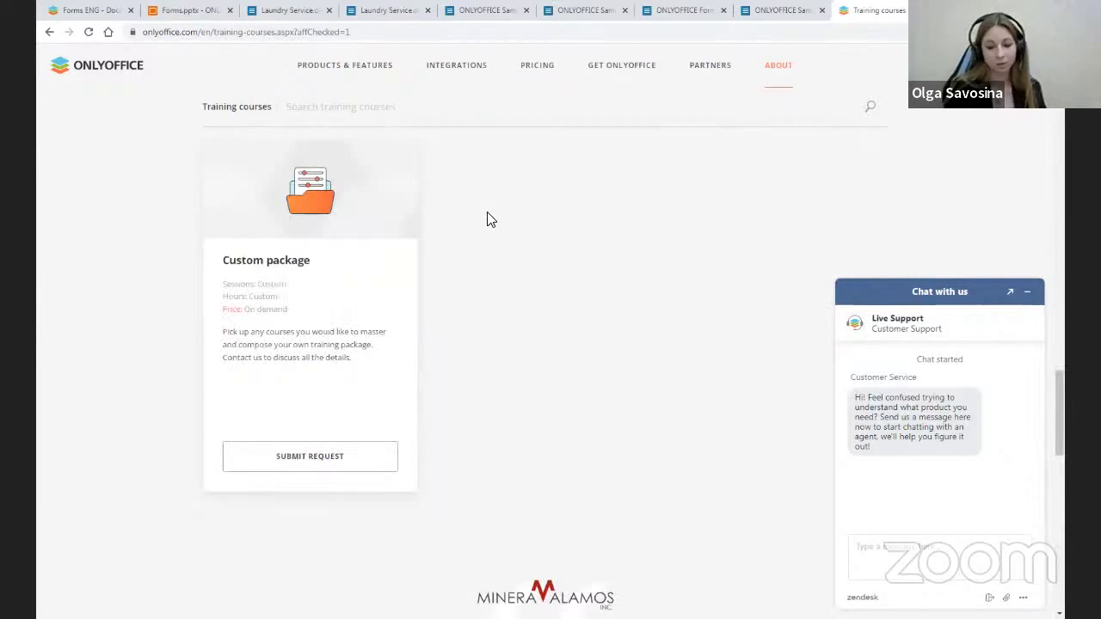